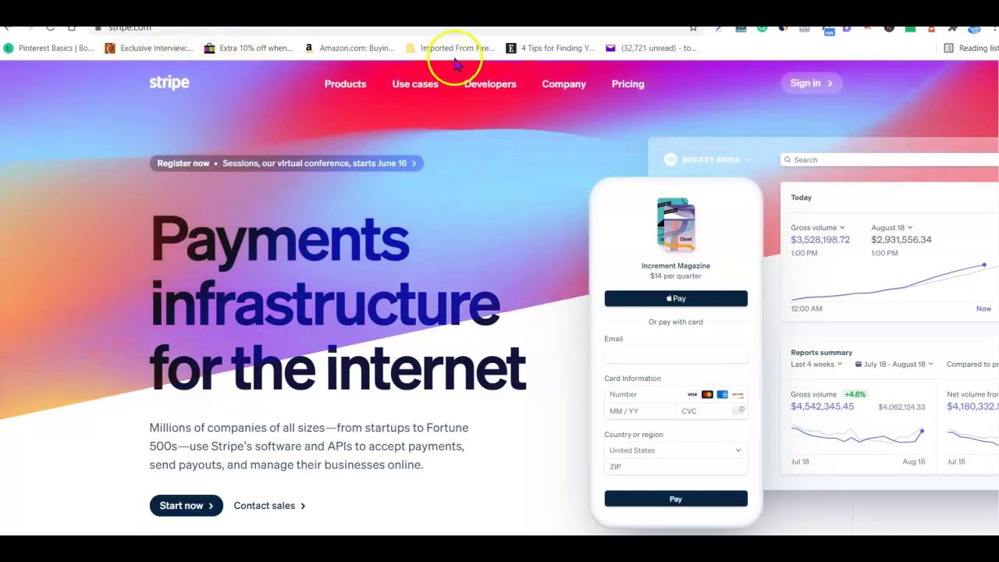
Look over the Inc Authority website and its Trustpilot review page, and return to the Inc Authority home page
{"action": "left_click", "coordinate": [579, 46]}
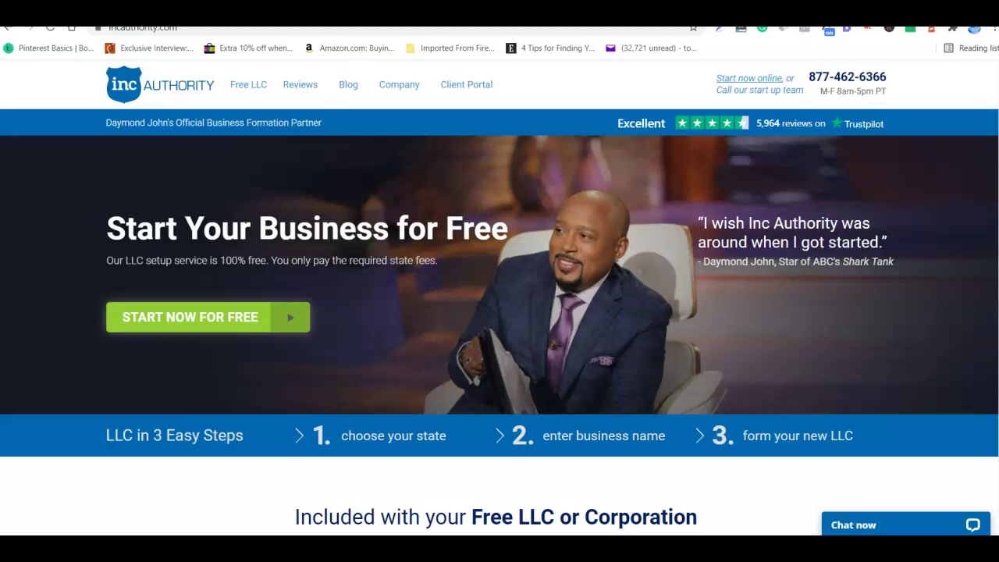
{"action": "left_click", "coordinate": [659, 187]}
{"action": "key", "text": "ctrl+Tab"}
{"action": "left_click_drag", "start_coordinate": [433, 234], "coordinate": [504, 207]}
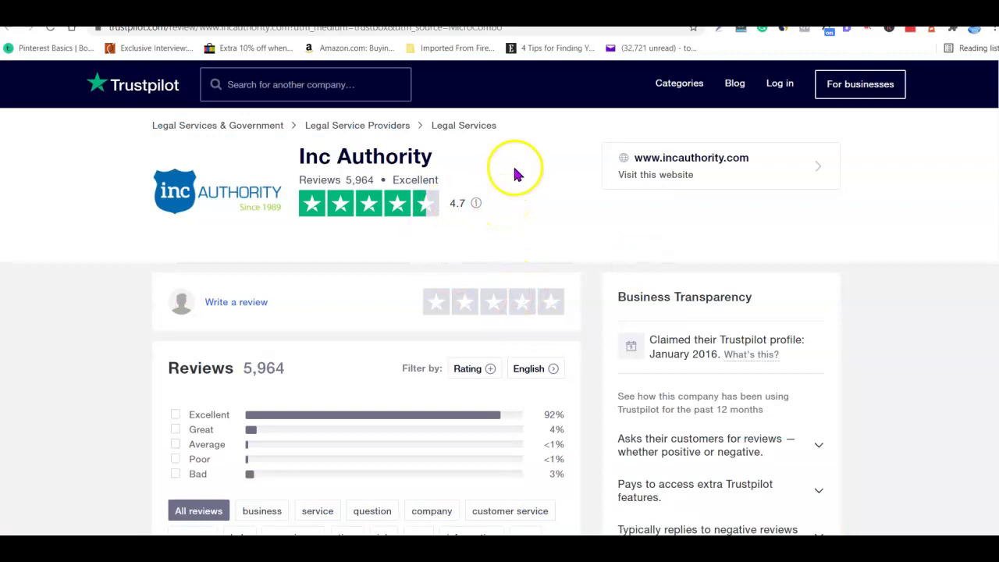
{"action": "key", "text": "ctrl+Tab"}
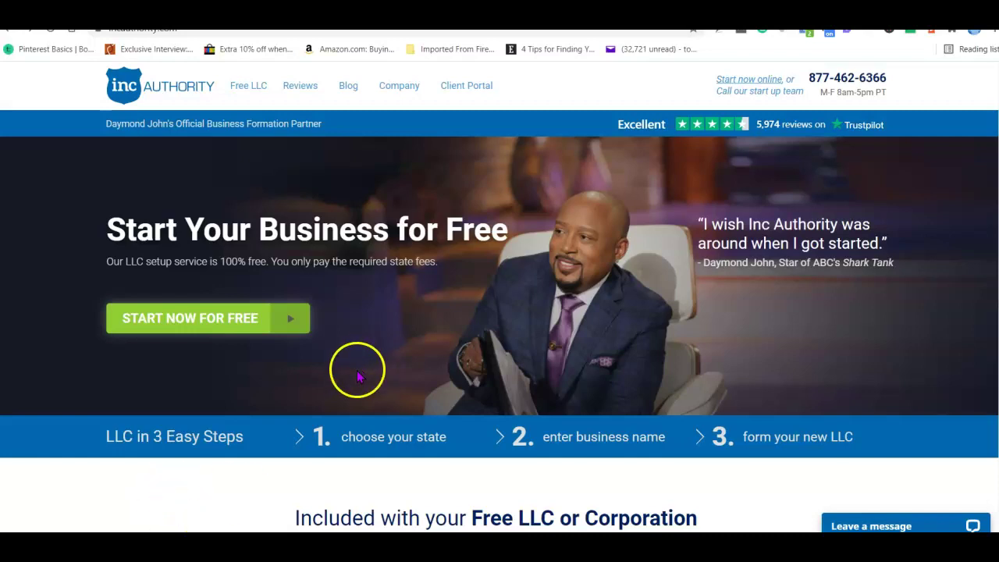
Start the free business setup and choose Limited Liability Company (LLC) as the business type
{"action": "left_click", "coordinate": [216, 318]}
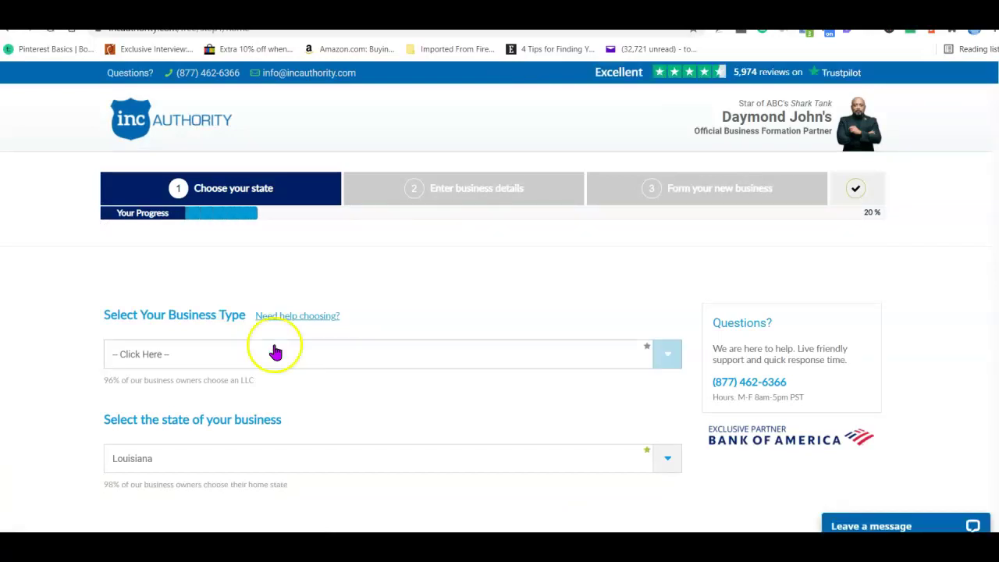
{"action": "left_click", "coordinate": [664, 355]}
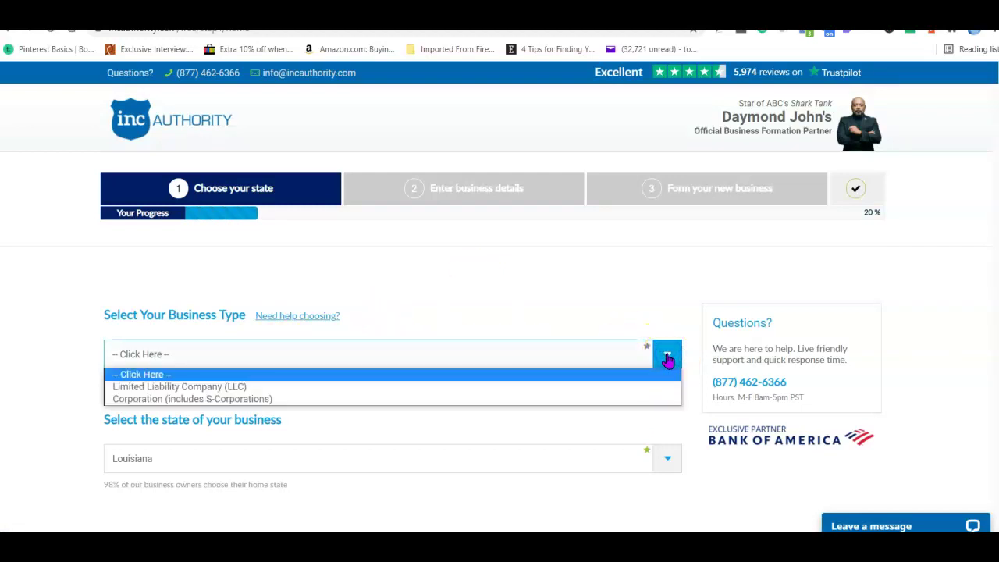
{"action": "left_click", "coordinate": [207, 386]}
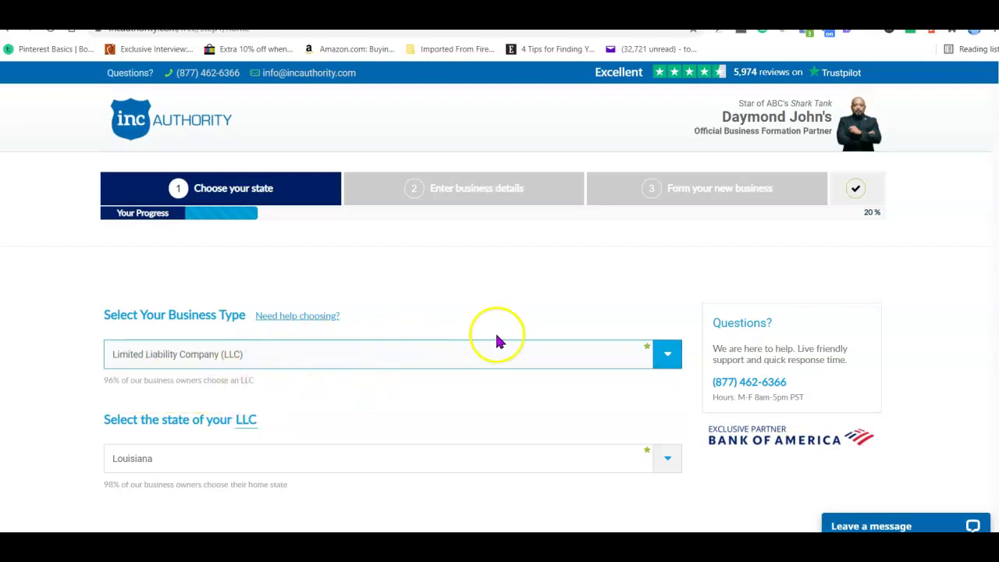
Set the state of the LLC to Kentucky and save to continue to the business details
{"action": "scroll", "coordinate": [497, 339], "scroll_direction": "down", "scroll_amount": 1}
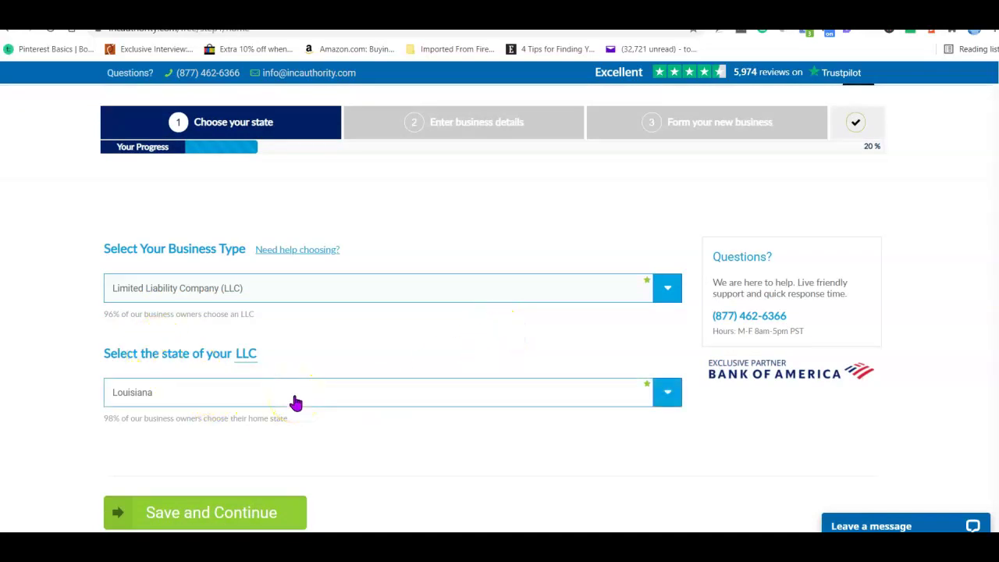
{"action": "left_click", "coordinate": [667, 399]}
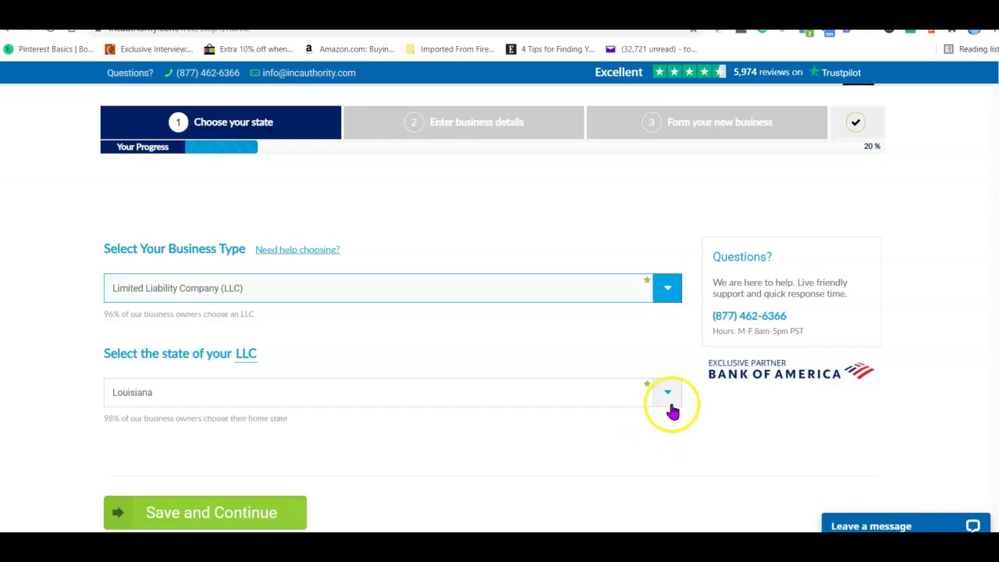
{"action": "scroll", "coordinate": [446, 363], "scroll_direction": "down", "scroll_amount": 1}
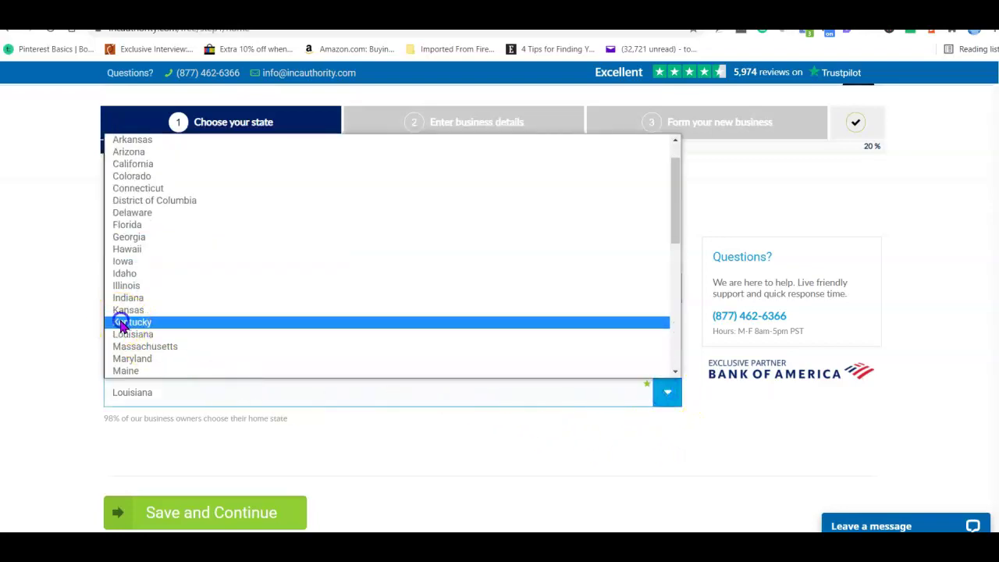
{"action": "left_click", "coordinate": [125, 321]}
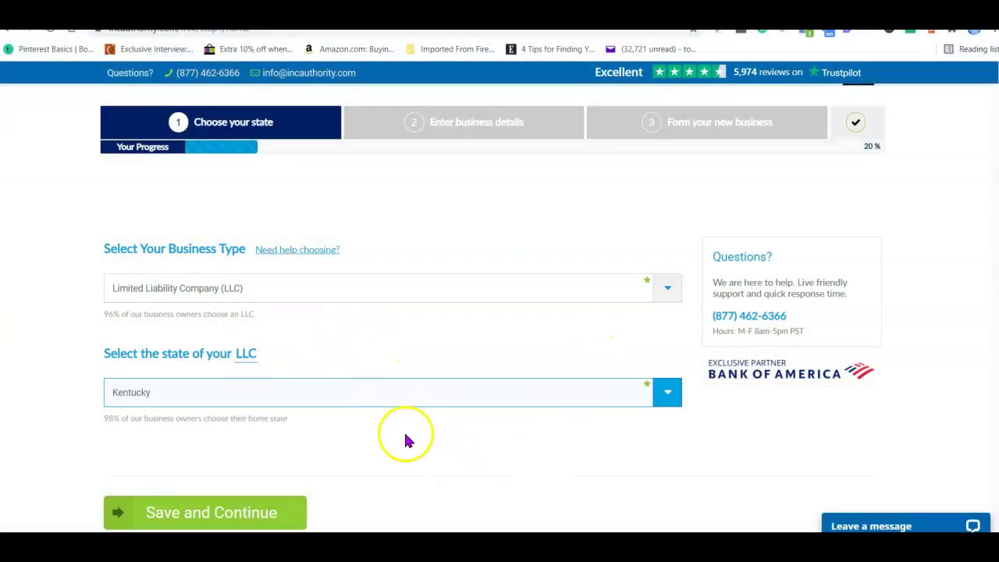
{"action": "left_click", "coordinate": [222, 515]}
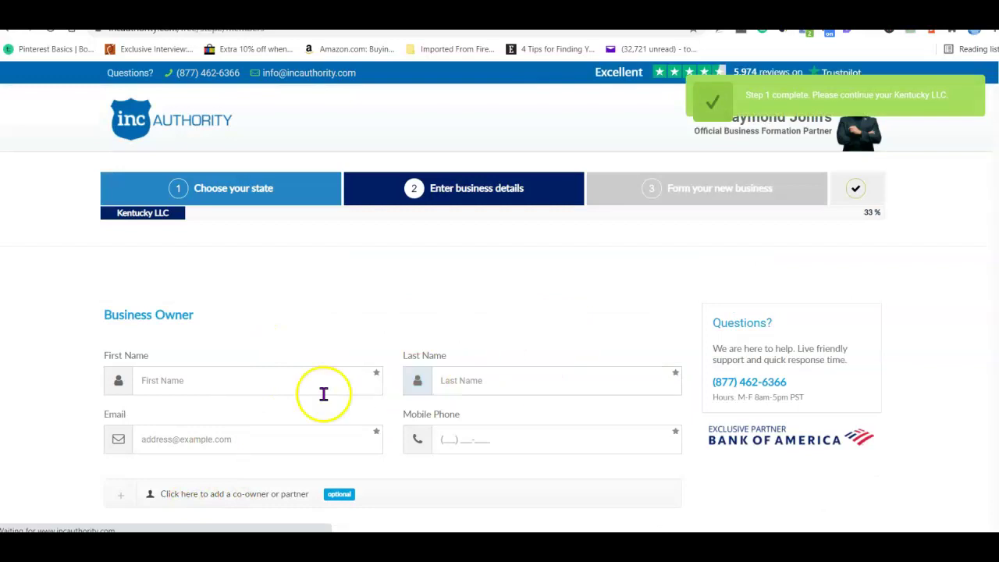
Fill in the business owner's first name, last name, email and mobile phone from the saved Gmail autofill profile
{"action": "left_click", "coordinate": [263, 390]}
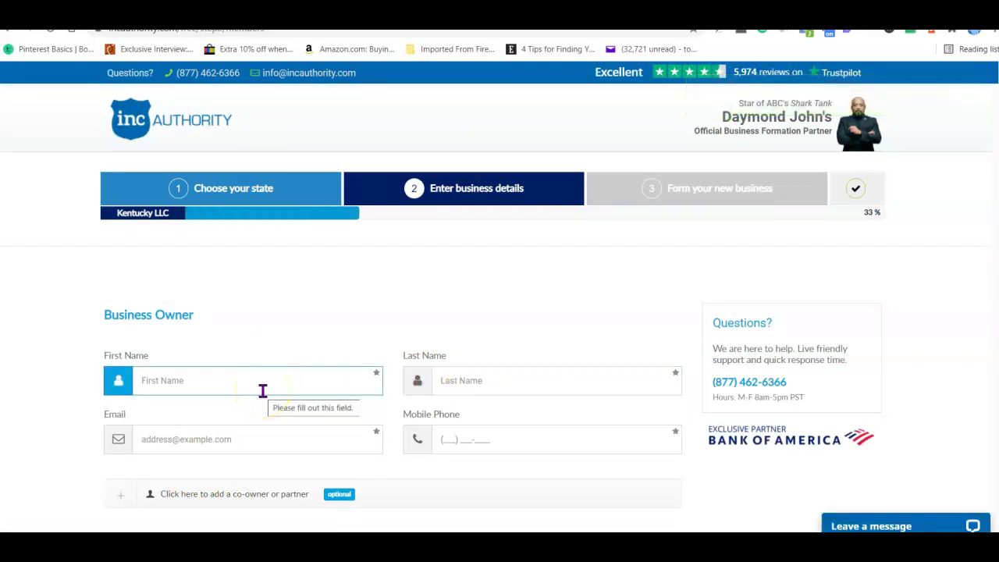
{"action": "left_click", "coordinate": [263, 390]}
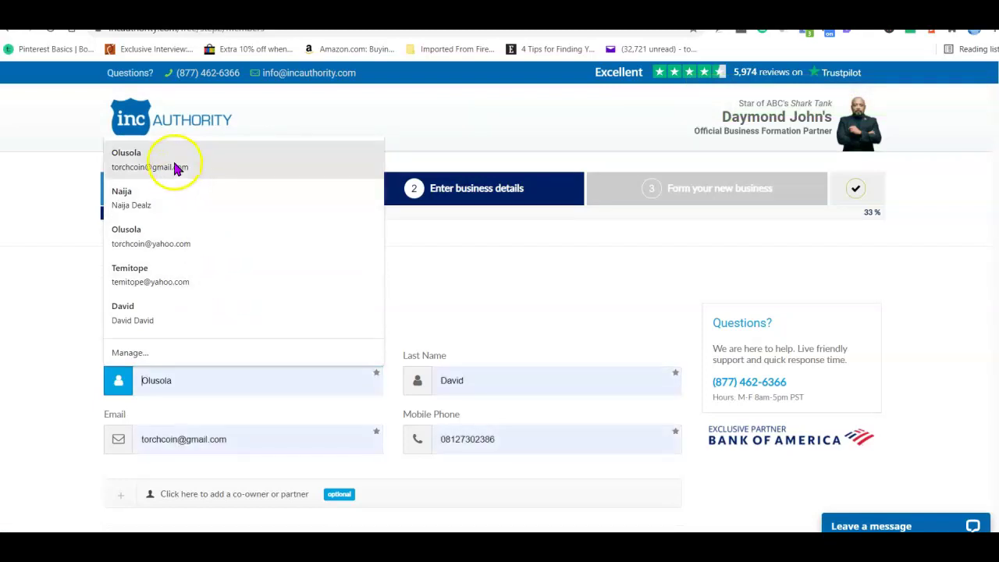
{"action": "left_click", "coordinate": [175, 166]}
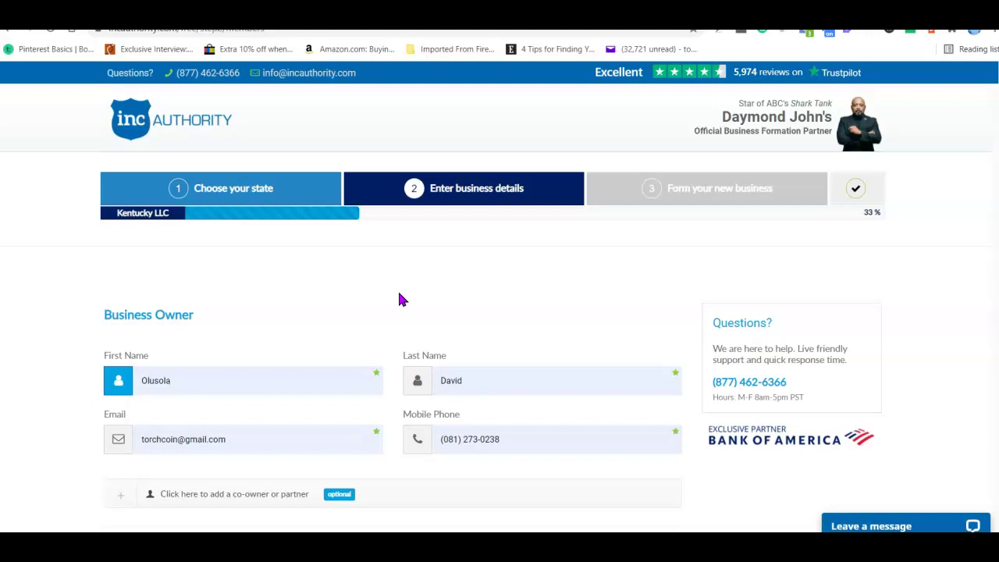
Agree to the Terms & Conditions and save the business owner details
{"action": "scroll", "coordinate": [968, 275], "scroll_direction": "down", "scroll_amount": 1}
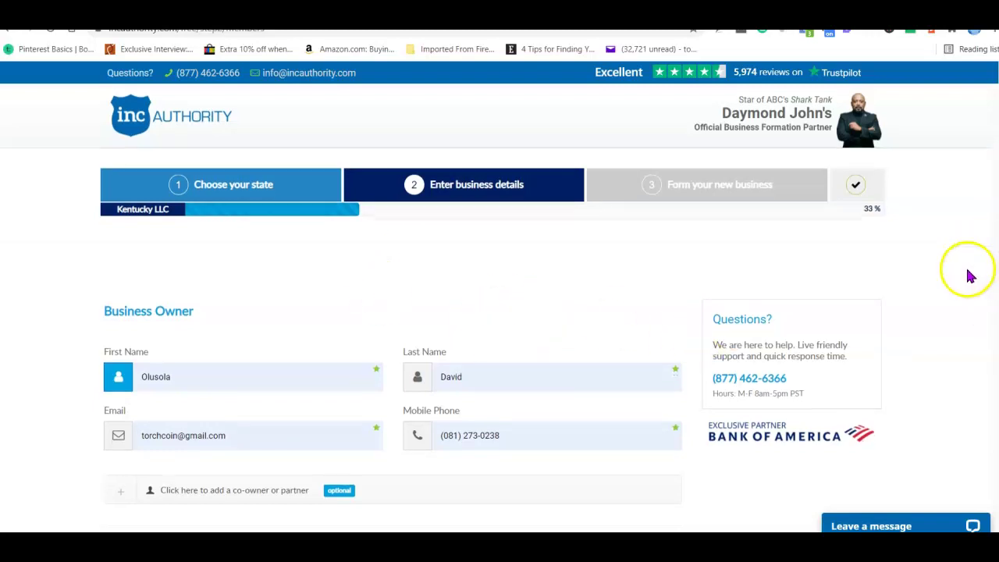
{"action": "scroll", "coordinate": [967, 274], "scroll_direction": "down", "scroll_amount": 2}
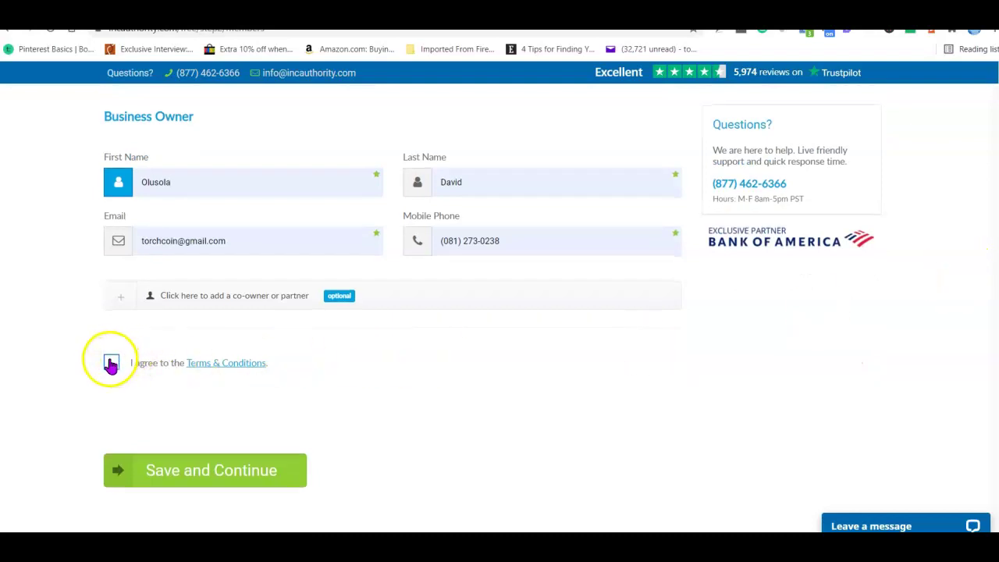
{"action": "left_click", "coordinate": [111, 363]}
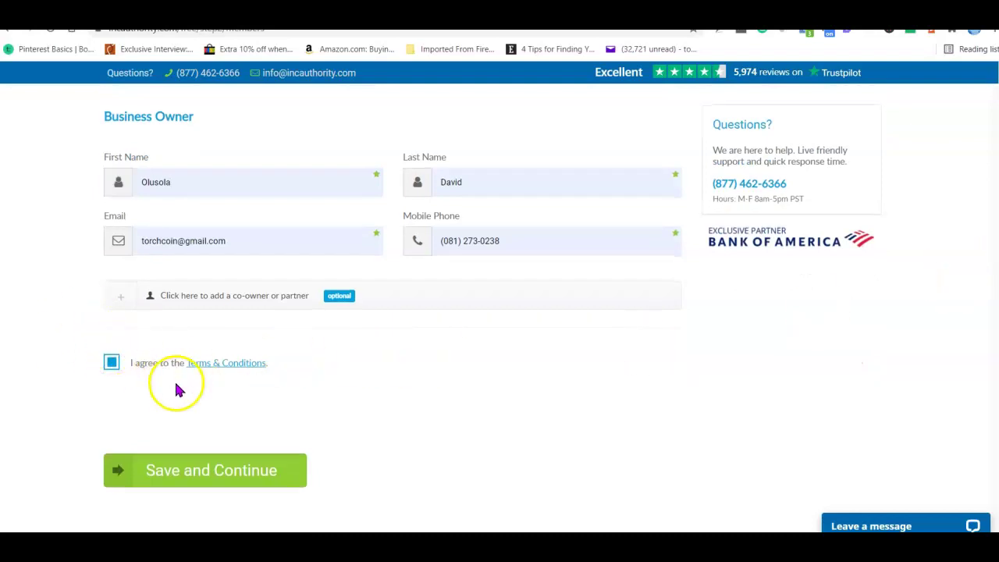
{"action": "left_click", "coordinate": [204, 472]}
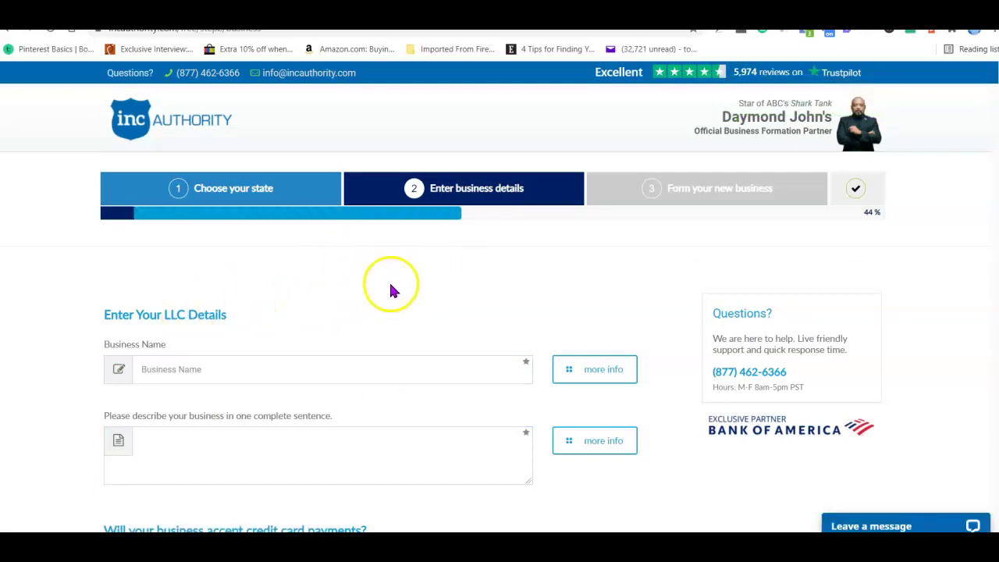
Enter Proton Digital as the business name in the LLC details
{"action": "left_click", "coordinate": [297, 367]}
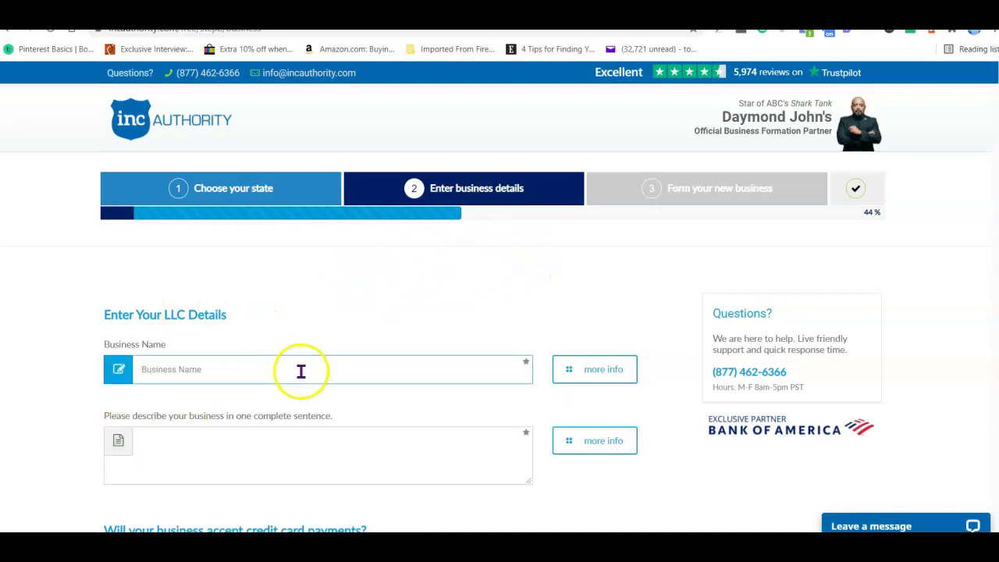
{"action": "left_click", "coordinate": [334, 328]}
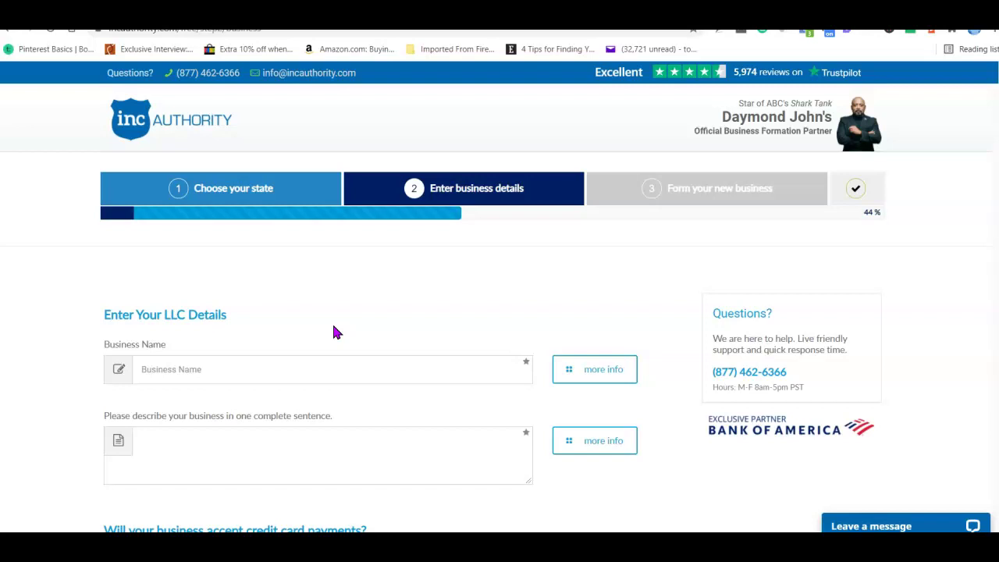
{"action": "left_click", "coordinate": [316, 367]}
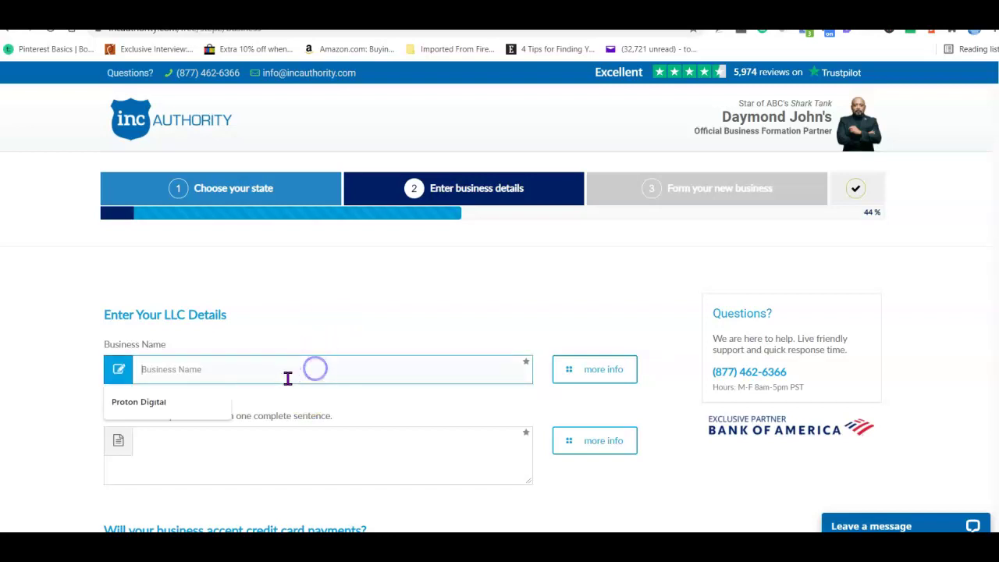
{"action": "left_click", "coordinate": [187, 403]}
{"action": "left_click", "coordinate": [330, 328]}
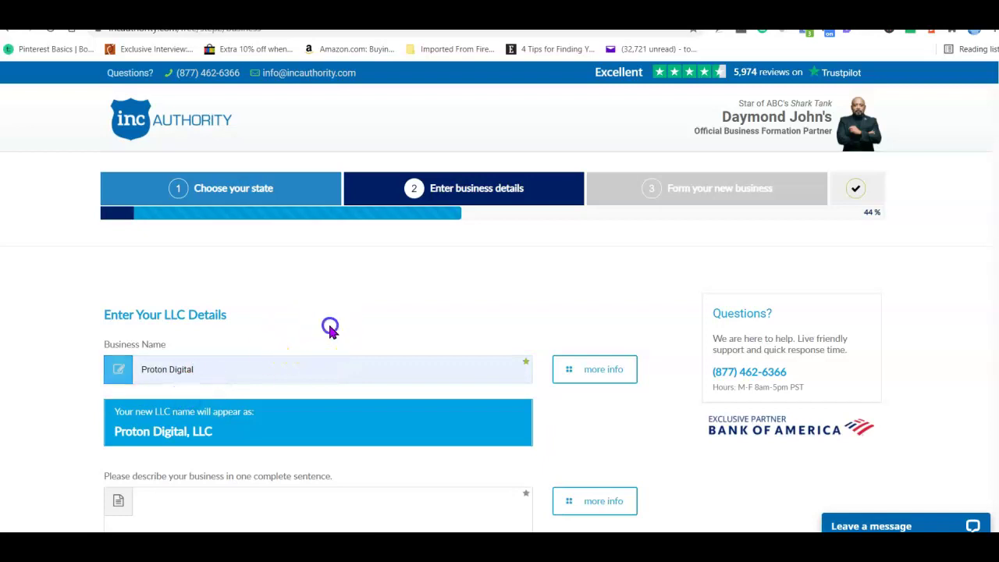
Describe the business as "Digital Marketing" in the LLC details
{"action": "scroll", "coordinate": [329, 331], "scroll_direction": "down", "scroll_amount": 1}
{"action": "scroll", "coordinate": [330, 332], "scroll_direction": "down", "scroll_amount": 2}
{"action": "left_click", "coordinate": [268, 364]}
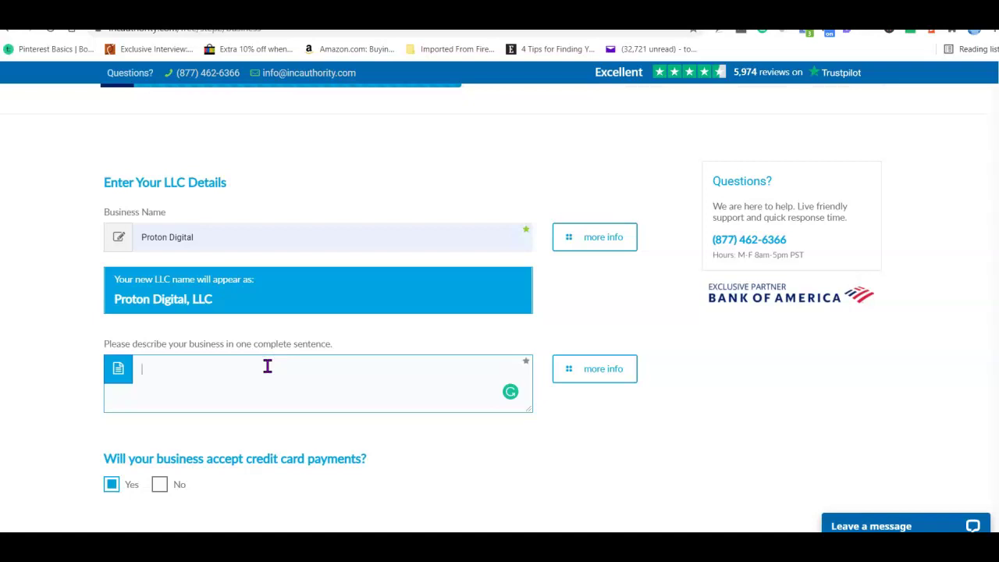
{"action": "type", "text": "Digital Marketing"}
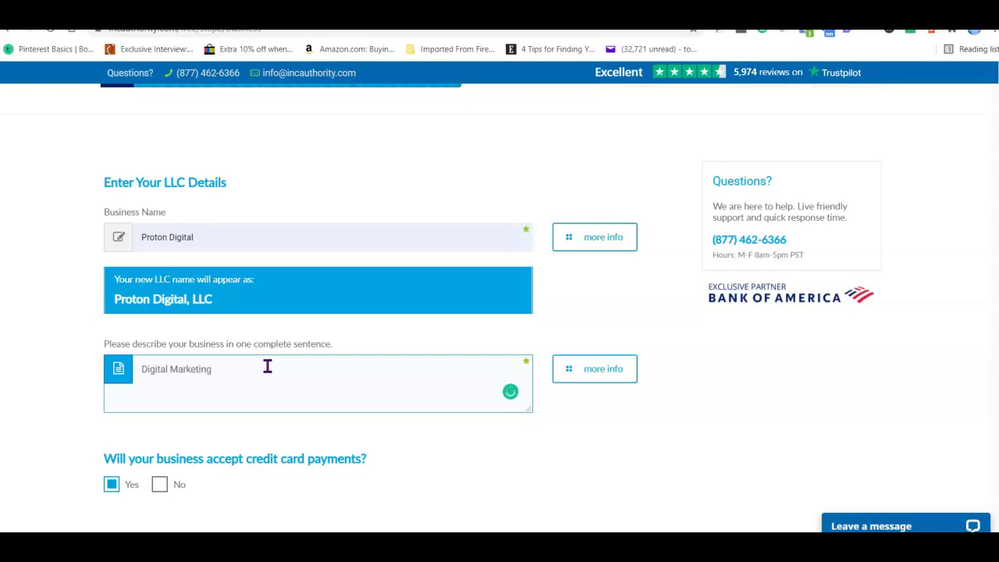
{"action": "left_click", "coordinate": [83, 404]}
Choose Online as the business category, keep credit card payments set to Yes, and save to continue to the business address
{"action": "scroll", "coordinate": [223, 367], "scroll_direction": "down", "scroll_amount": 1}
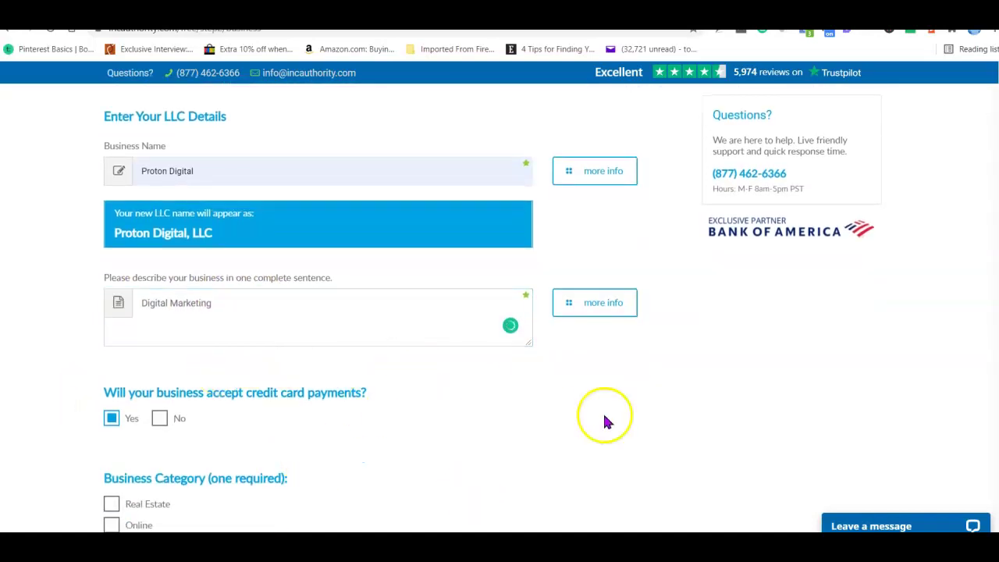
{"action": "scroll", "coordinate": [492, 372], "scroll_direction": "down", "scroll_amount": 1}
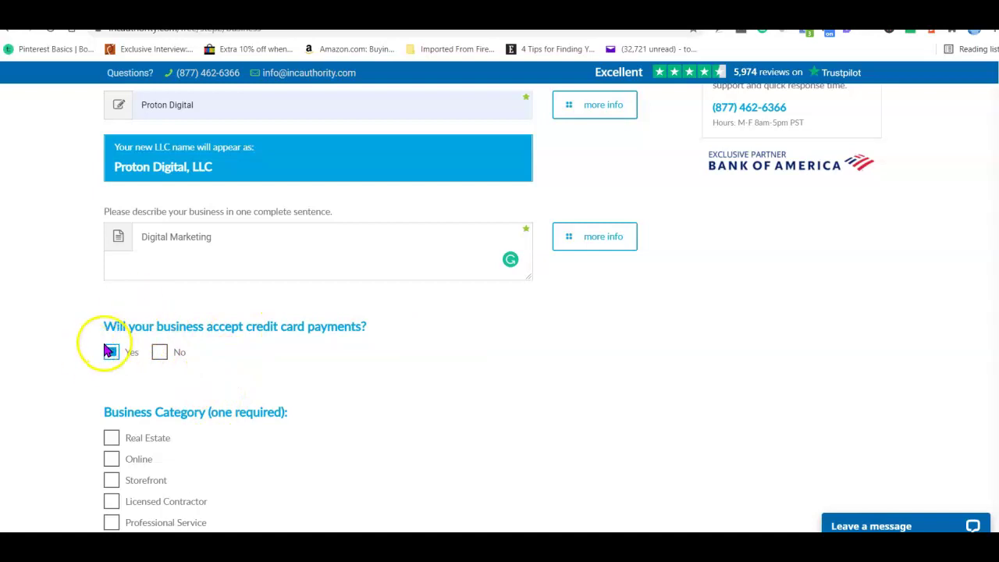
{"action": "scroll", "coordinate": [156, 383], "scroll_direction": "down", "scroll_amount": 1}
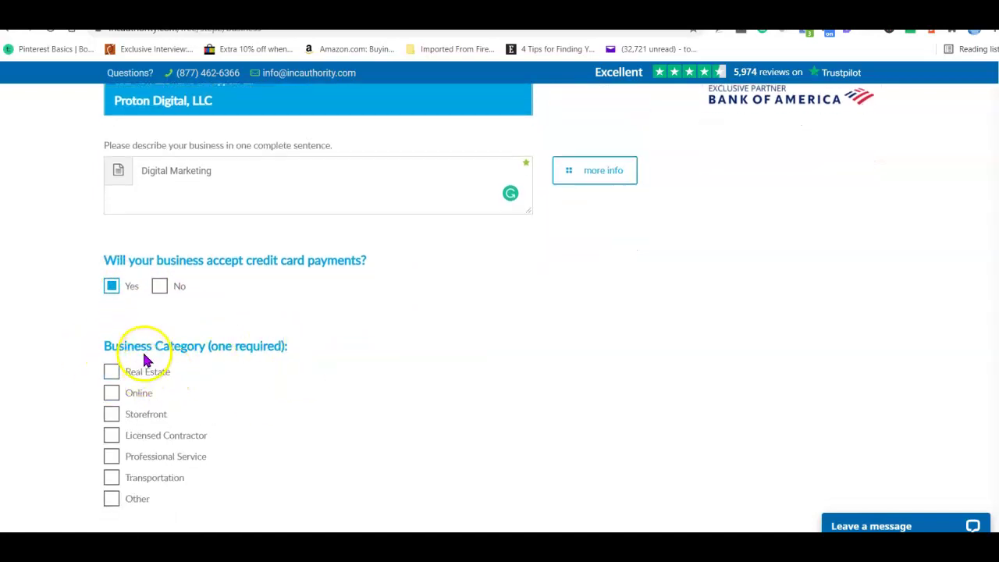
{"action": "scroll", "coordinate": [143, 382], "scroll_direction": "down", "scroll_amount": 1}
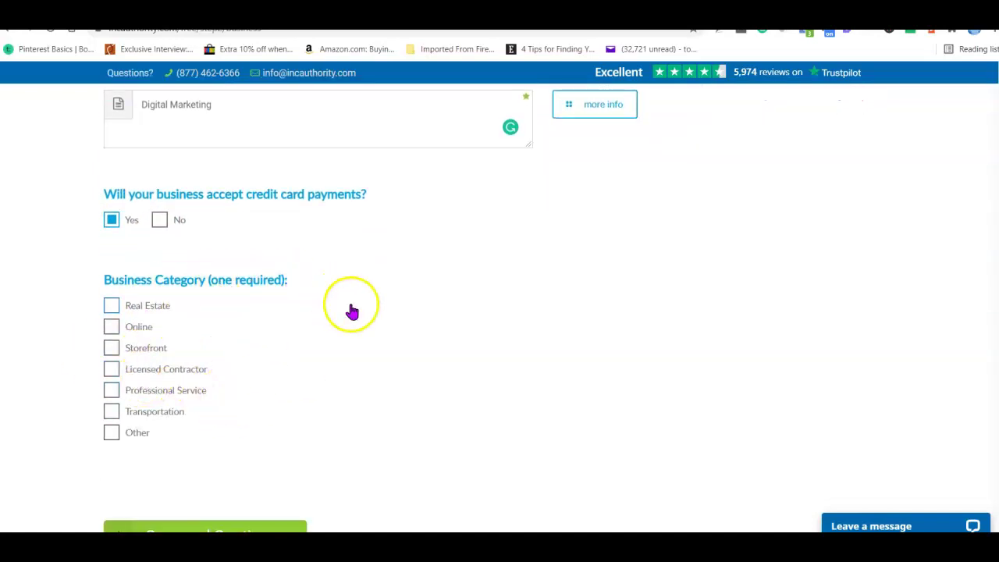
{"action": "left_click", "coordinate": [130, 329]}
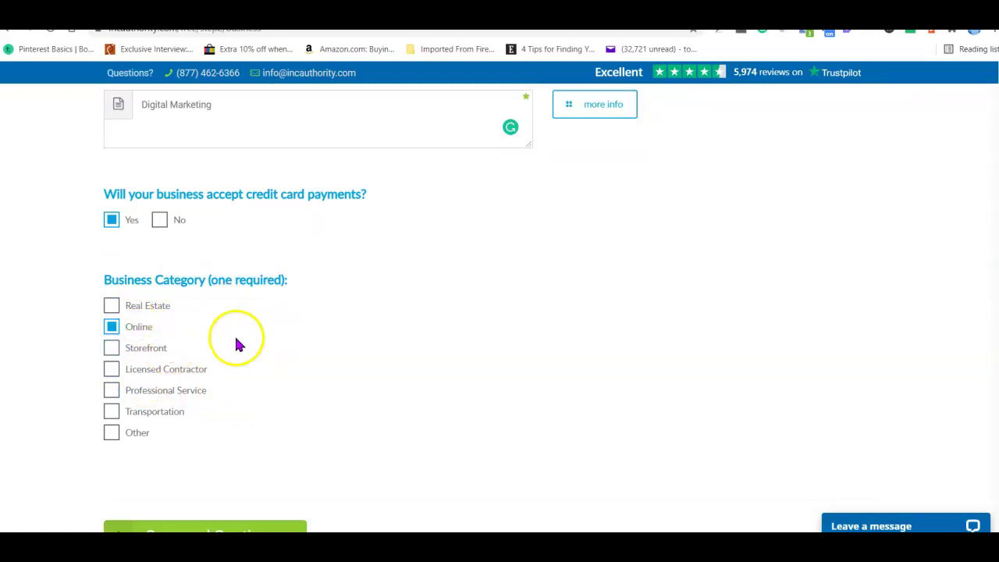
{"action": "scroll", "coordinate": [245, 312], "scroll_direction": "down", "scroll_amount": 2}
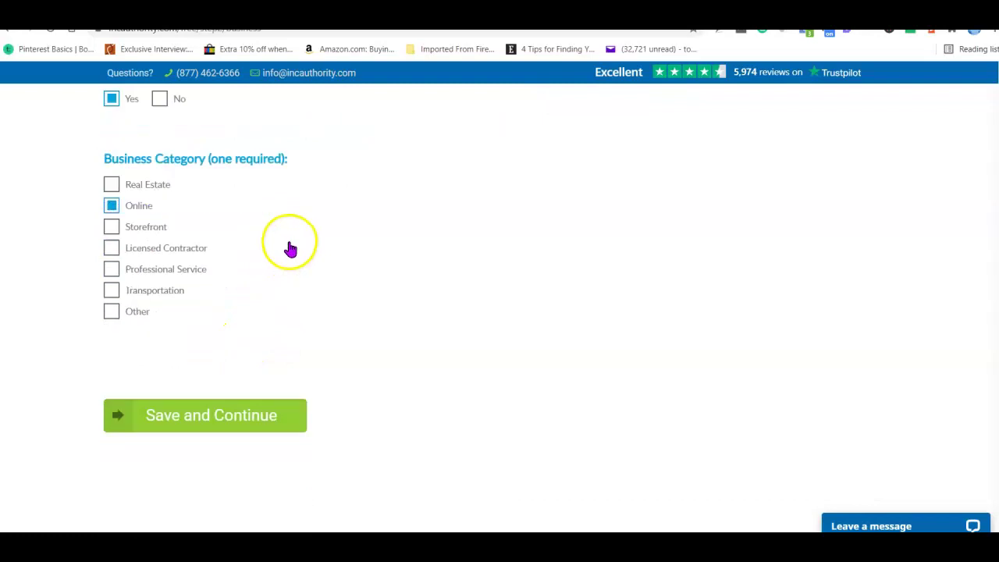
{"action": "scroll", "coordinate": [290, 248], "scroll_direction": "down", "scroll_amount": 1}
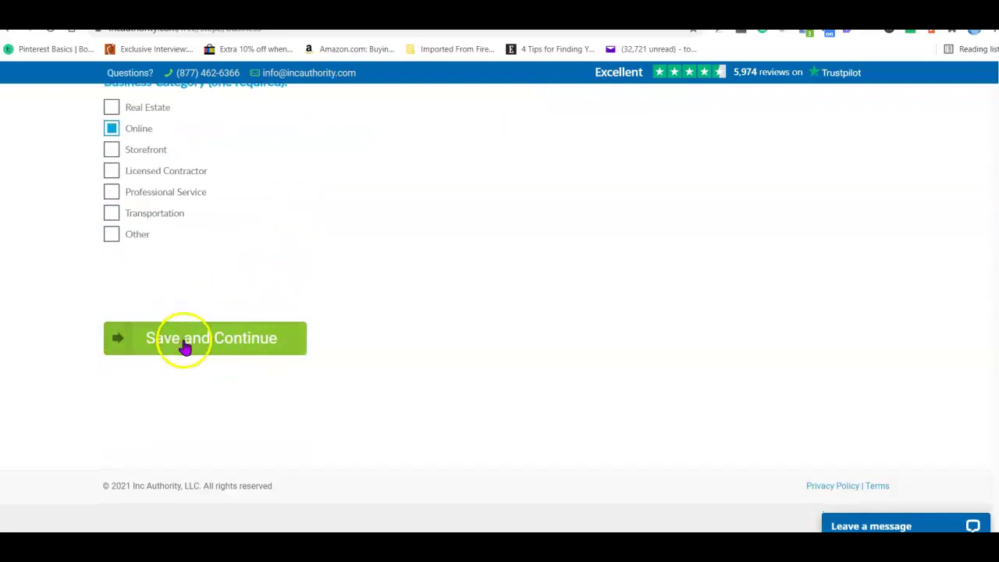
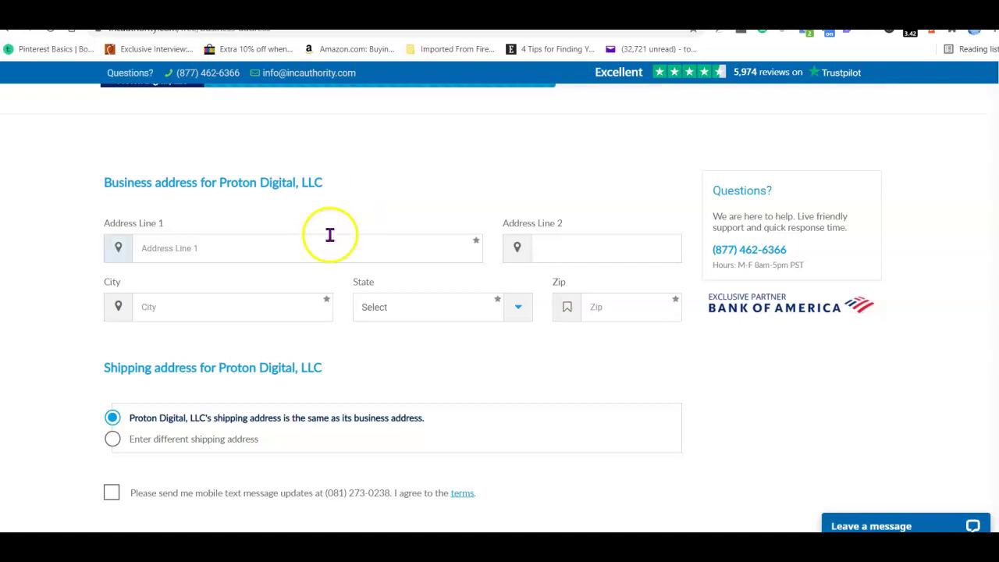
Search Google for "shipito address" in a new browser tab
{"action": "left_click", "coordinate": [264, 242]}
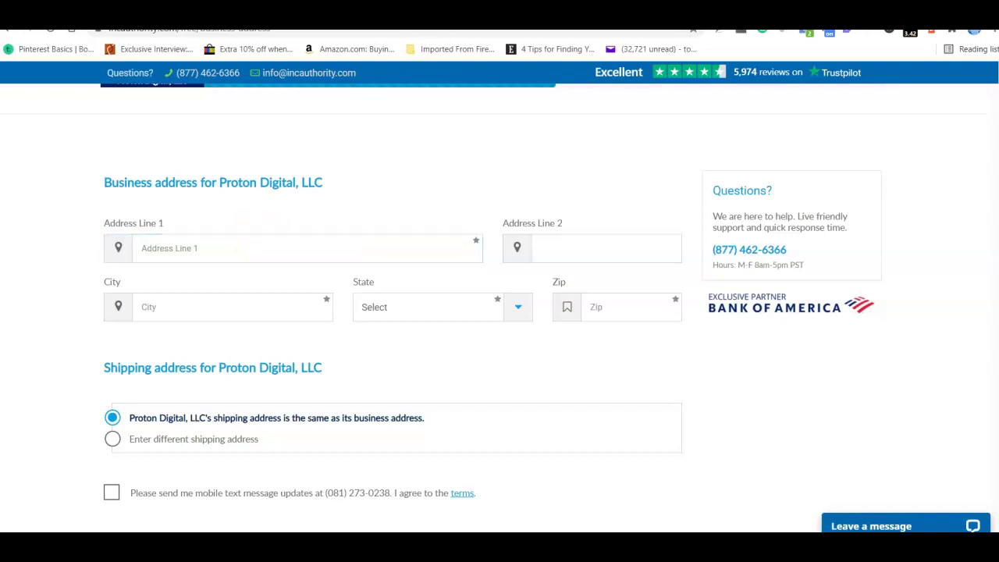
{"action": "key", "text": "ctrl+t"}
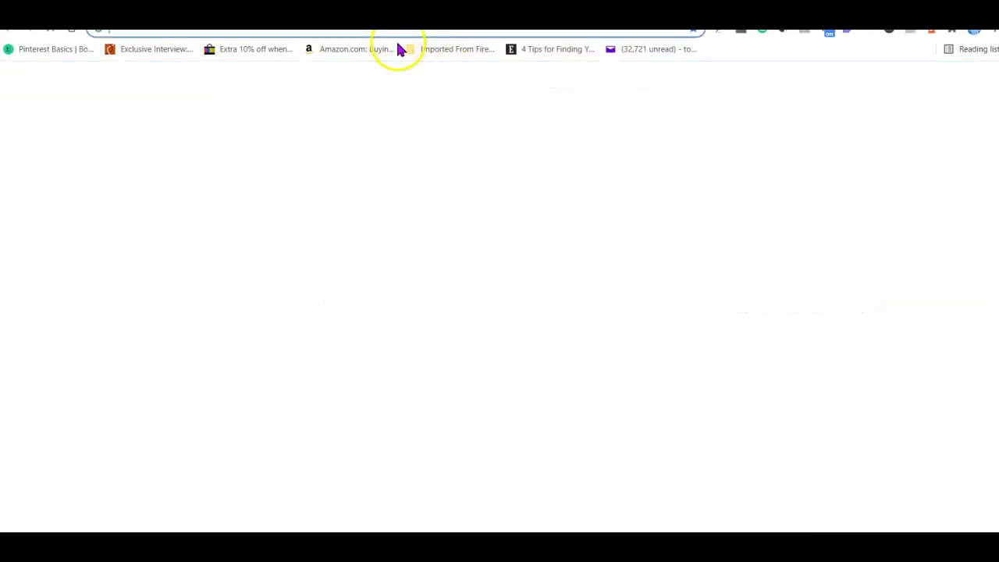
{"action": "left_click", "coordinate": [394, 36]}
{"action": "left_click", "coordinate": [444, 267]}
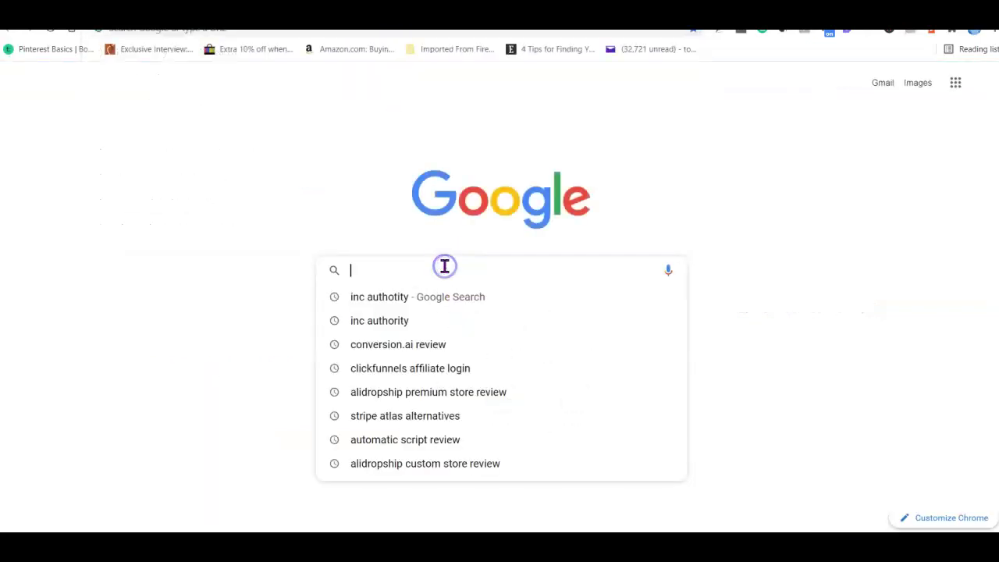
{"action": "type", "text": "shipi"}
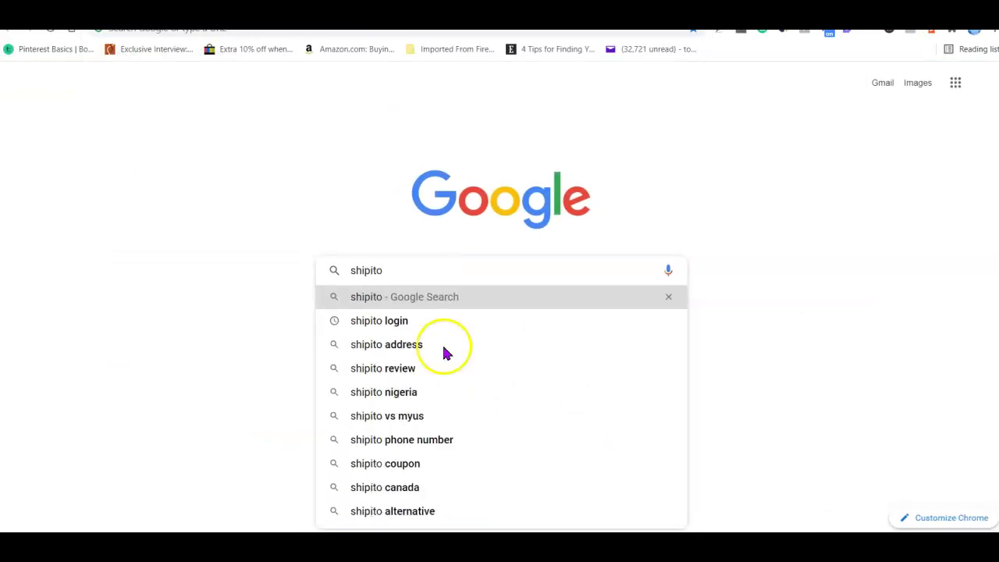
{"action": "type", "text": "to"}
{"action": "left_click", "coordinate": [376, 346]}
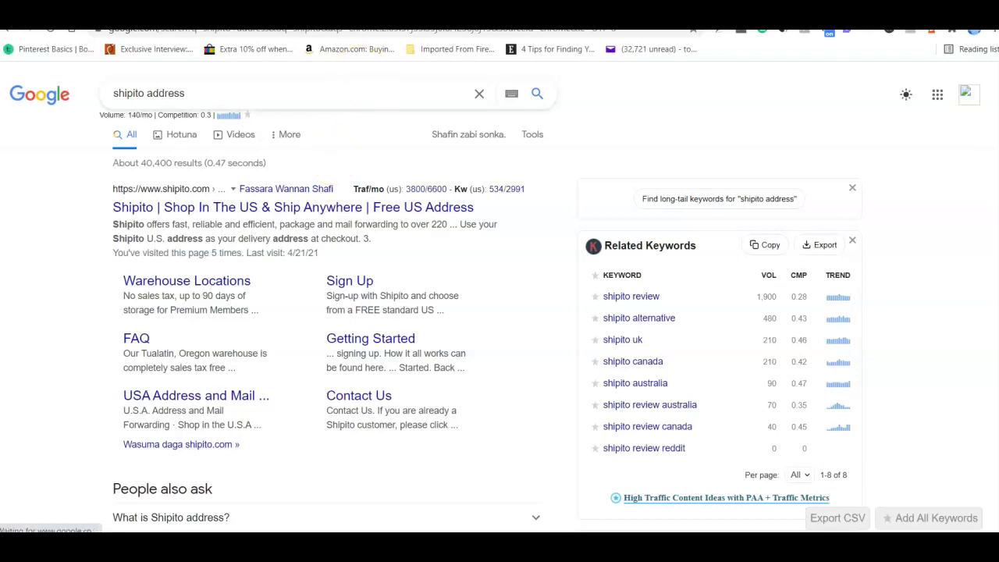
Return to the Inc Authority form, fill in the business address from the saved suite address, and set the state to Kentucky
{"action": "left_click", "coordinate": [361, 33]}
{"action": "left_click", "coordinate": [178, 248]}
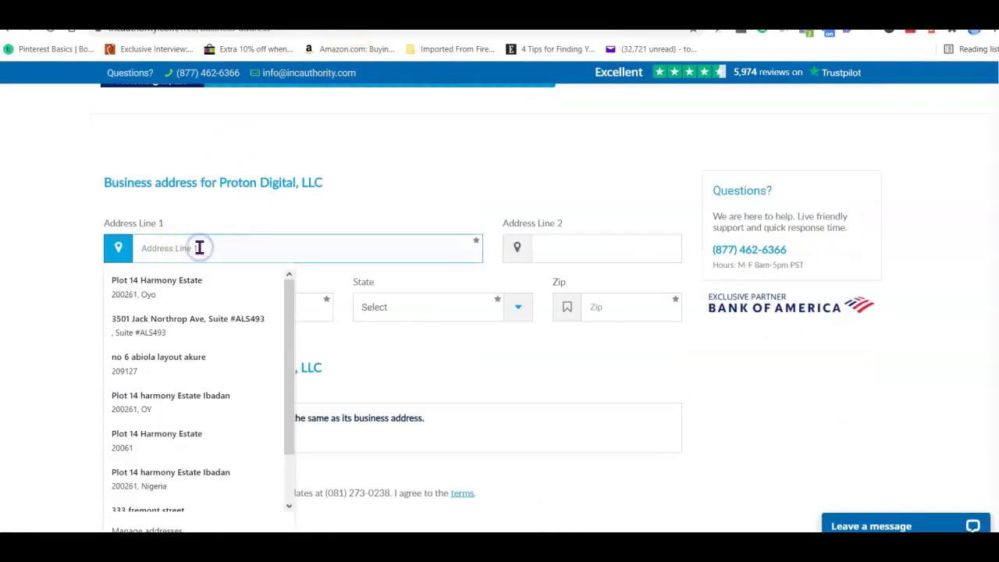
{"action": "left_click", "coordinate": [241, 320]}
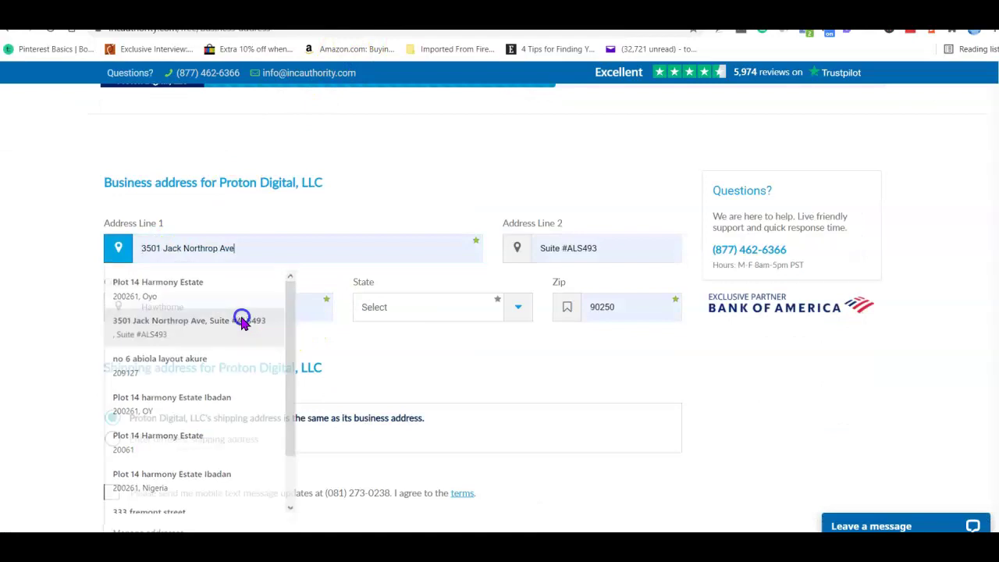
{"action": "left_click", "coordinate": [459, 308]}
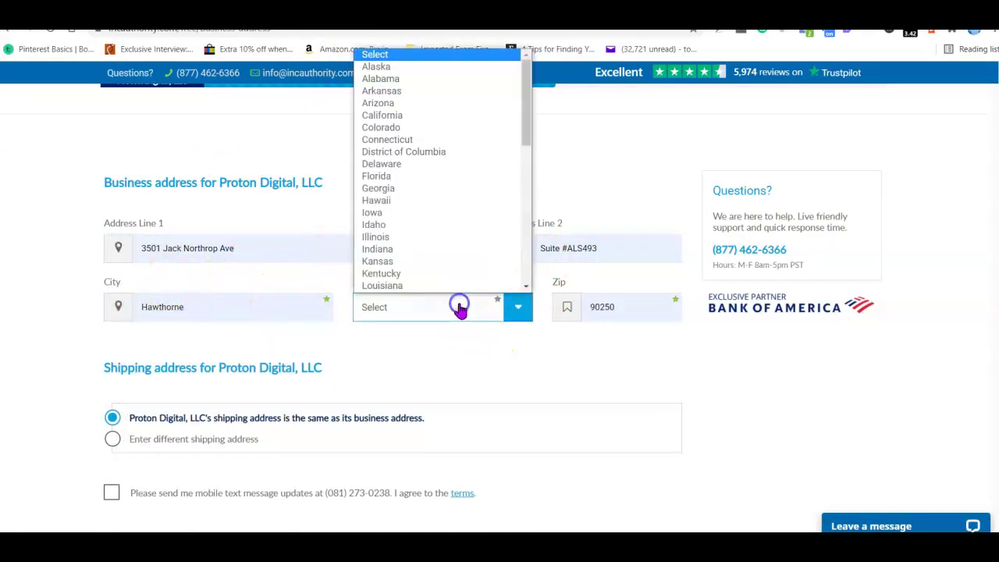
{"action": "scroll", "coordinate": [416, 178], "scroll_direction": "down", "scroll_amount": 1}
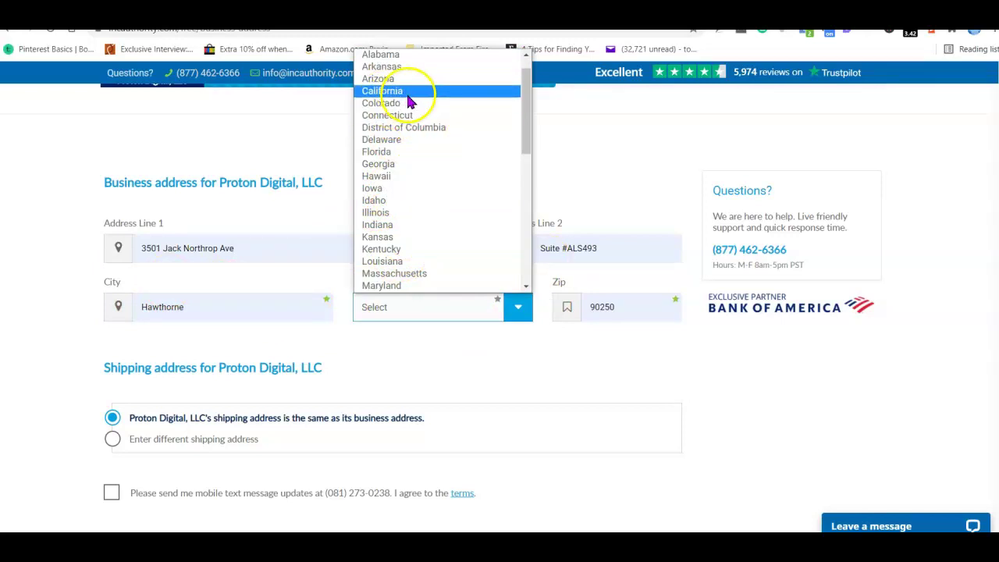
{"action": "left_click", "coordinate": [376, 249]}
{"action": "left_click", "coordinate": [450, 351]}
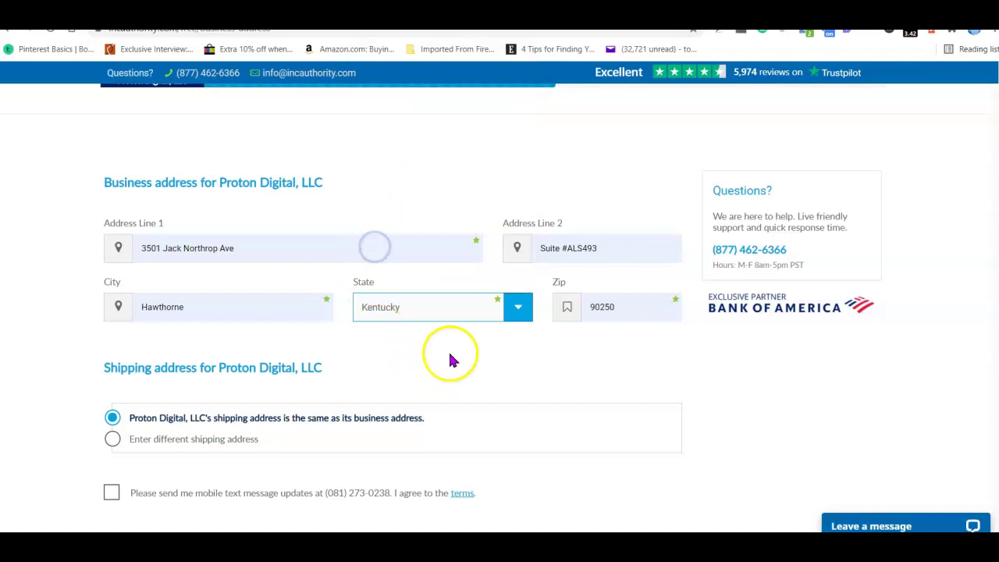
{"action": "scroll", "coordinate": [450, 352], "scroll_direction": "down", "scroll_amount": 1}
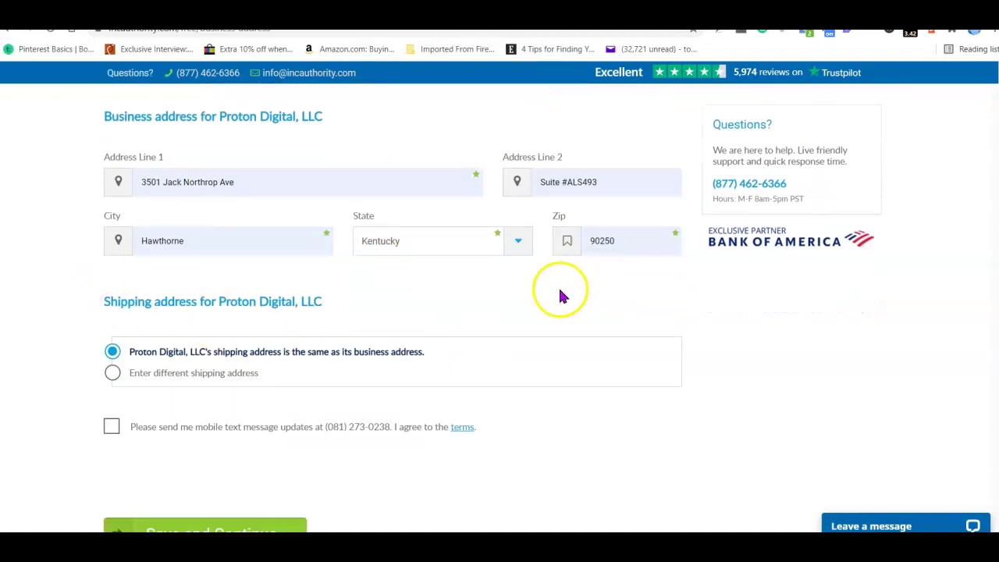
{"action": "scroll", "coordinate": [223, 417], "scroll_direction": "down", "scroll_amount": 1}
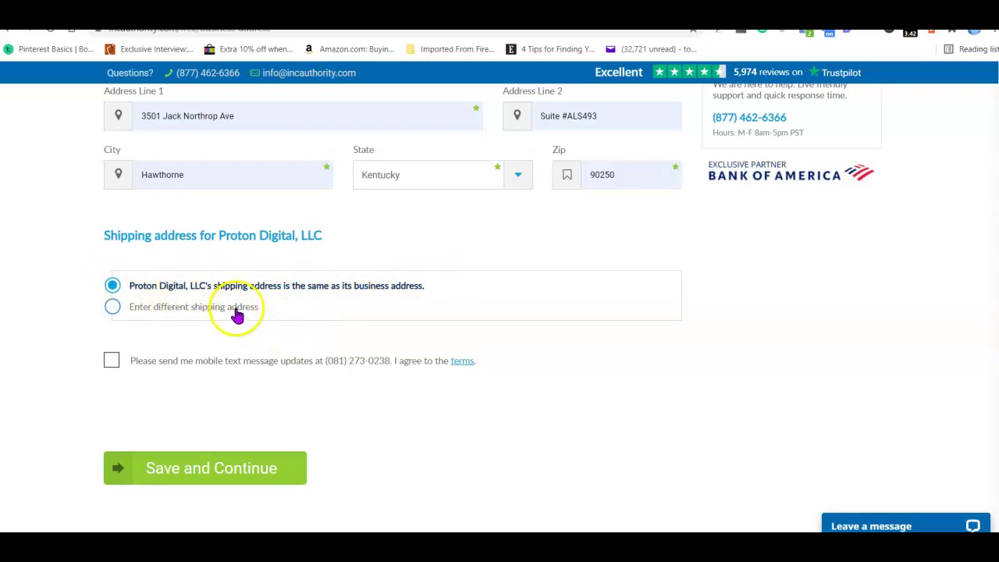
{"action": "left_click", "coordinate": [113, 307]}
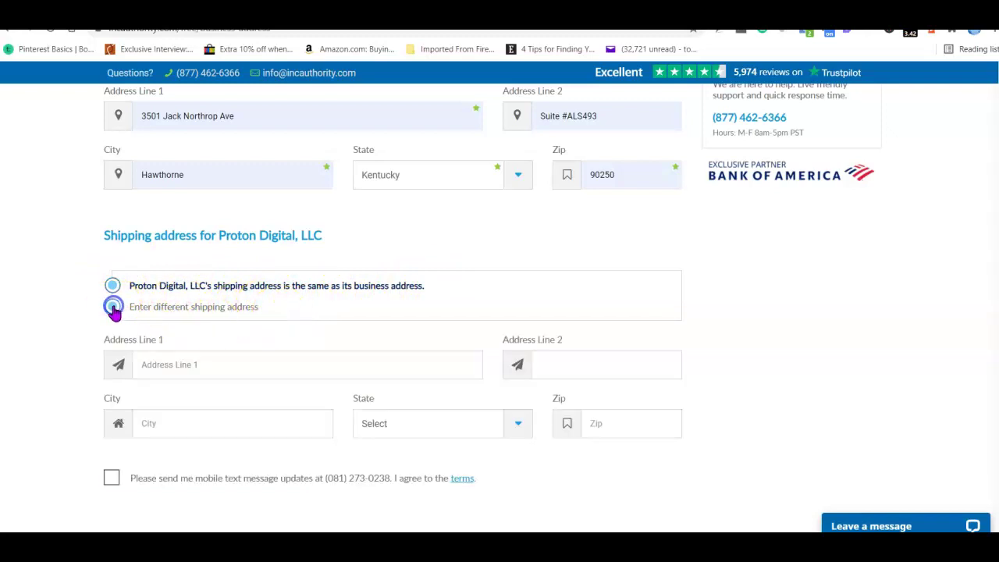
{"action": "left_click", "coordinate": [366, 359]}
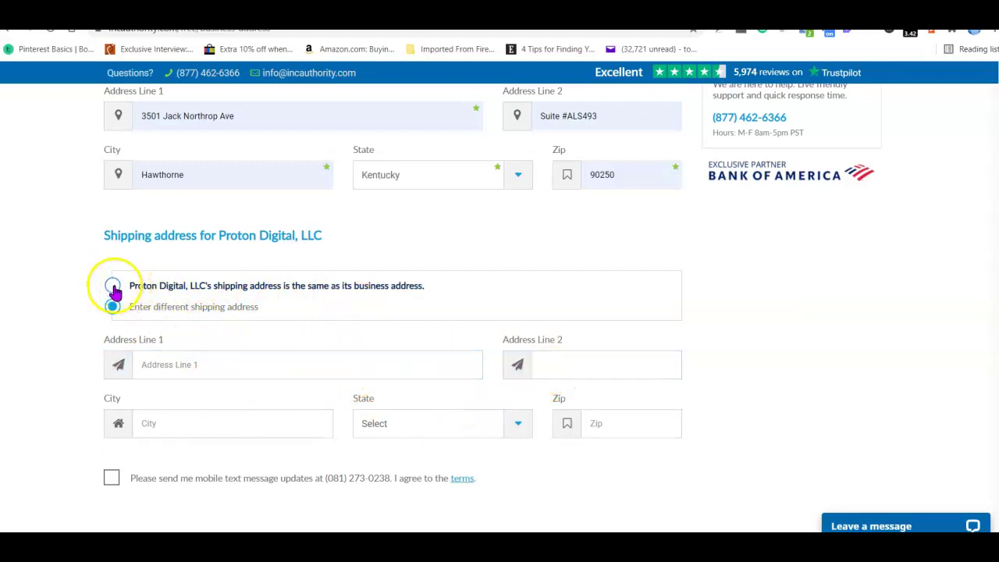
{"action": "left_click", "coordinate": [390, 16]}
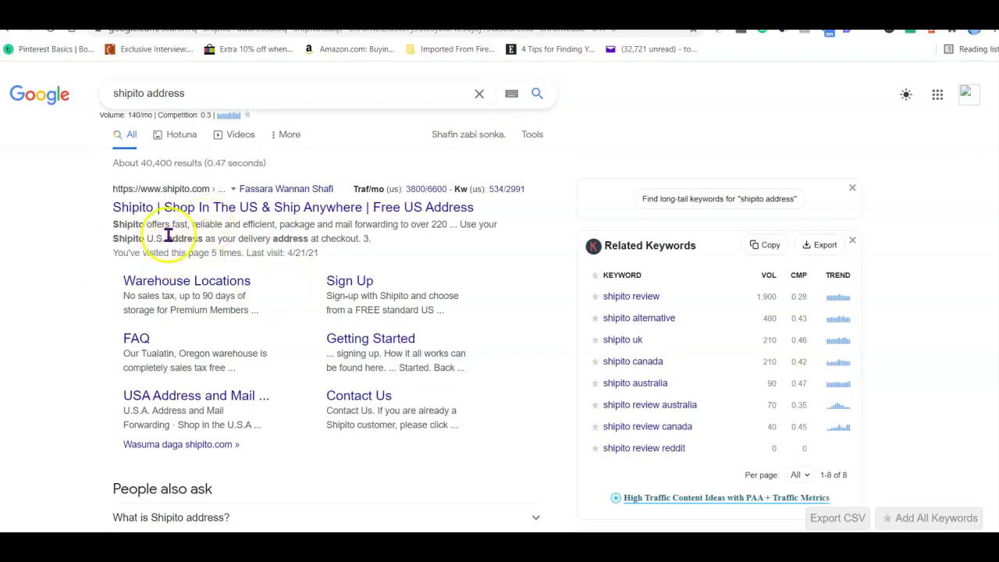
{"action": "key", "text": "ctrl+shift+Tab"}
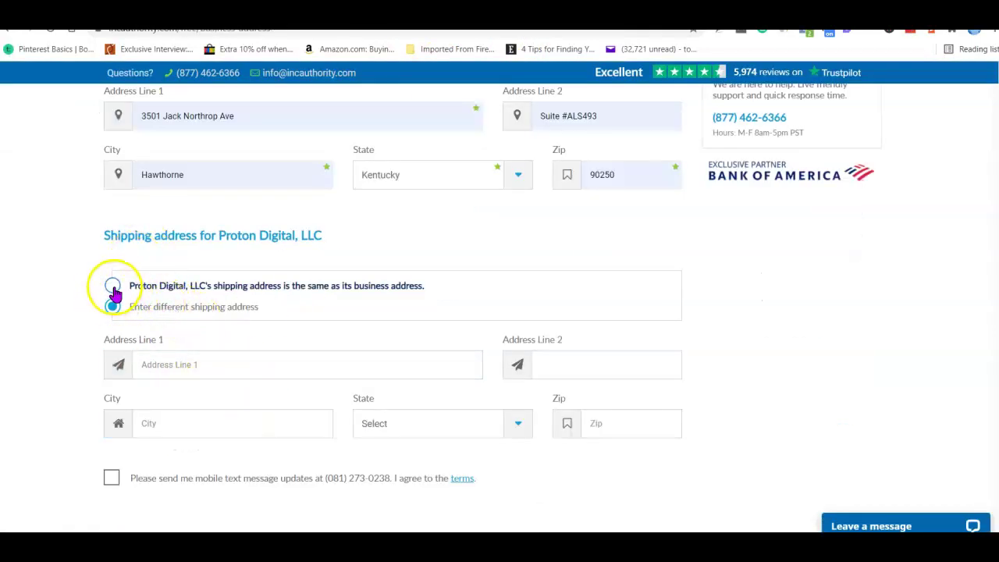
Use the business address as the shipping address, save the addresses, and continue as a guest
{"action": "left_click", "coordinate": [186, 287]}
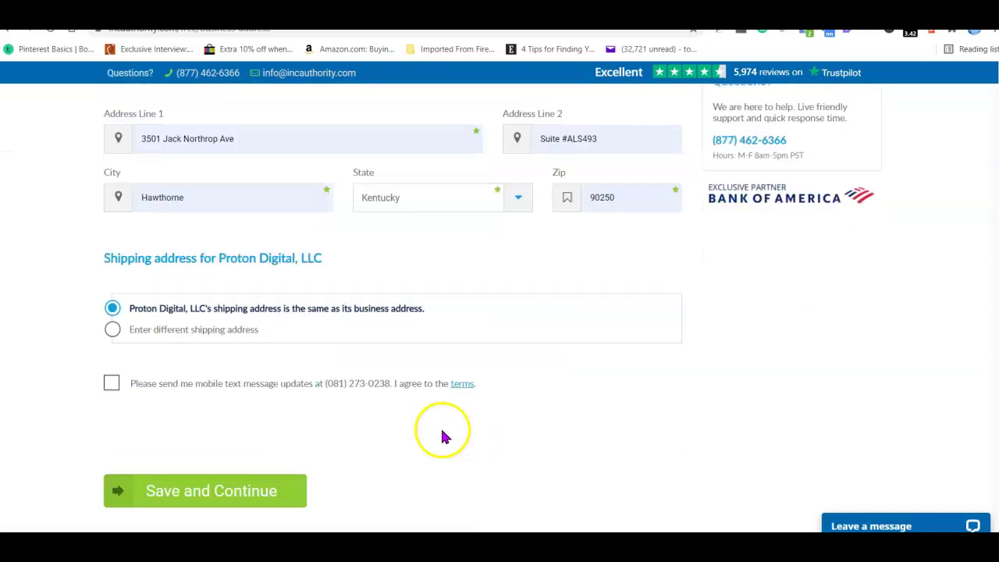
{"action": "left_click", "coordinate": [232, 468]}
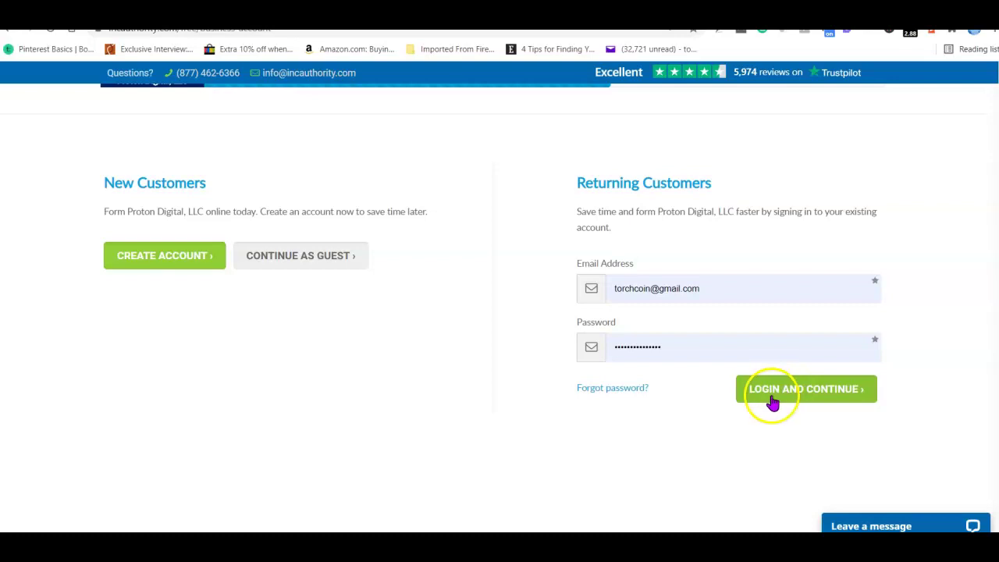
{"action": "left_click", "coordinate": [306, 260]}
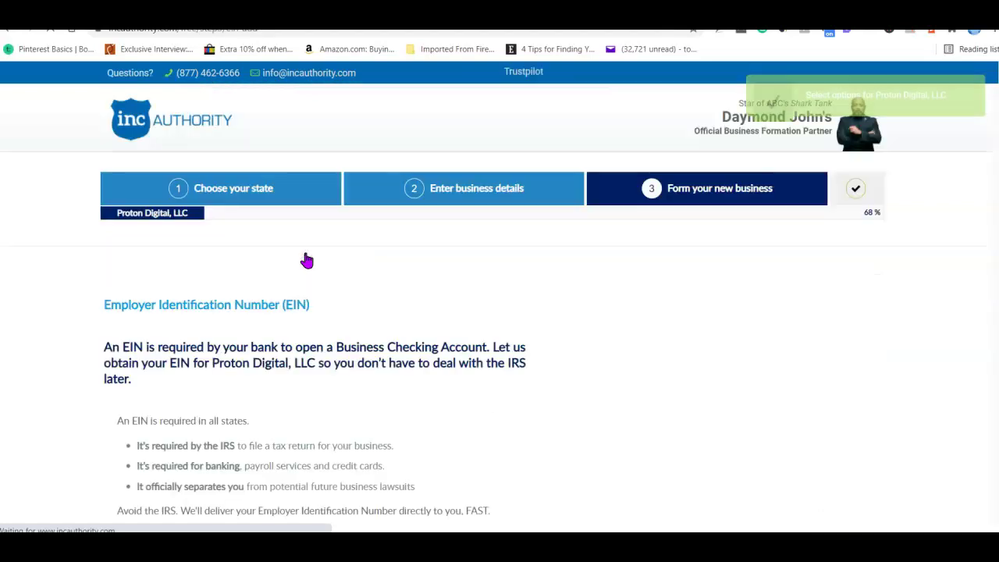
Keep the $49 Employer Identification Number (EIN) service included and save the choices on the EIN and Operating Agreement offers
{"action": "left_click", "coordinate": [509, 300]}
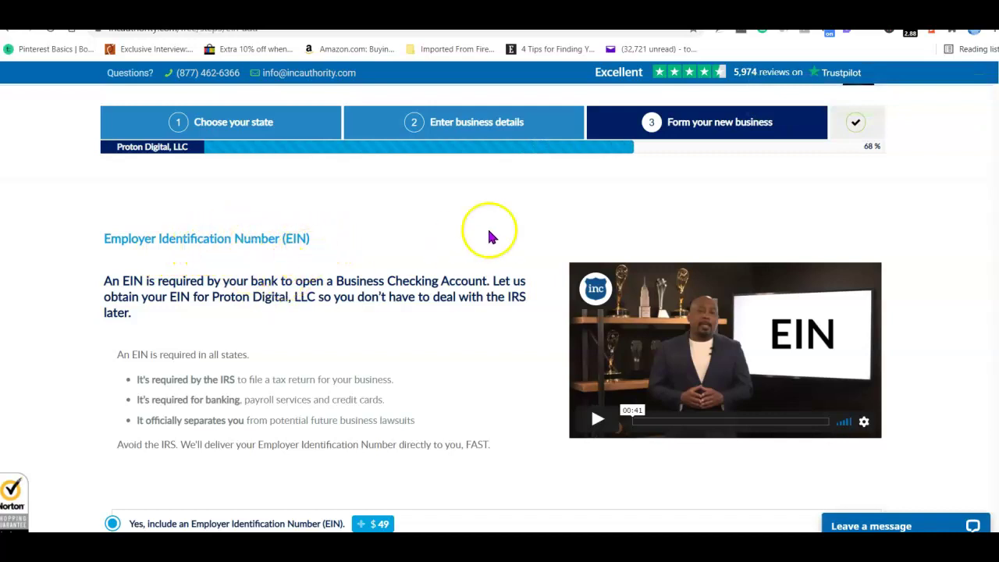
{"action": "scroll", "coordinate": [359, 282], "scroll_direction": "down", "scroll_amount": 3}
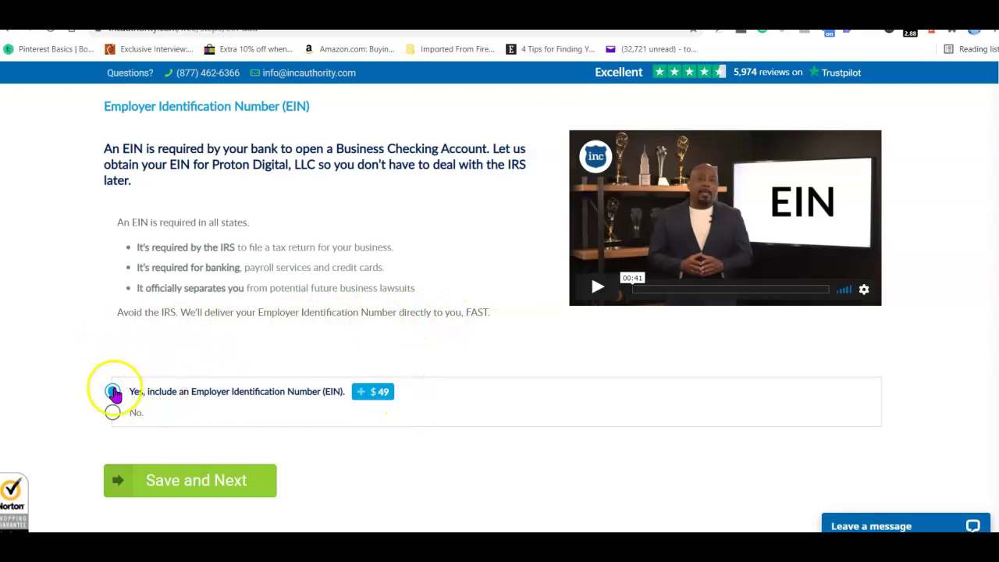
{"action": "scroll", "coordinate": [156, 367], "scroll_direction": "down", "scroll_amount": 1}
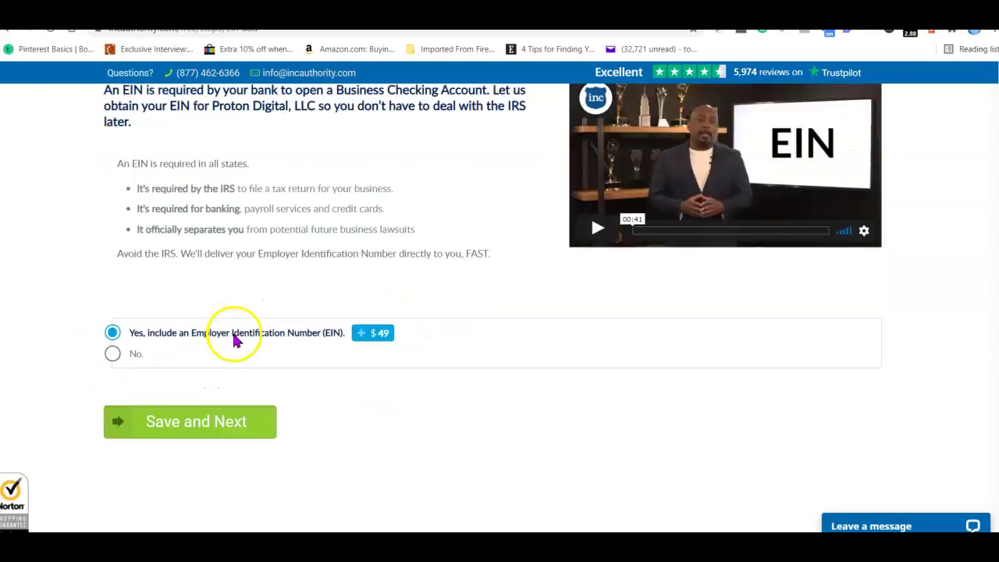
{"action": "left_click", "coordinate": [196, 414]}
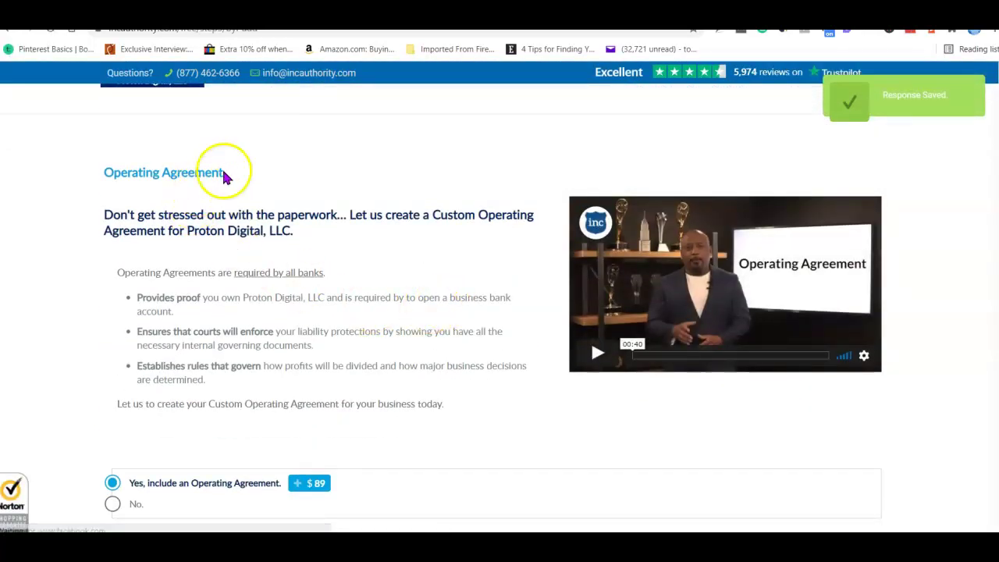
{"action": "scroll", "coordinate": [272, 185], "scroll_direction": "down", "scroll_amount": 1}
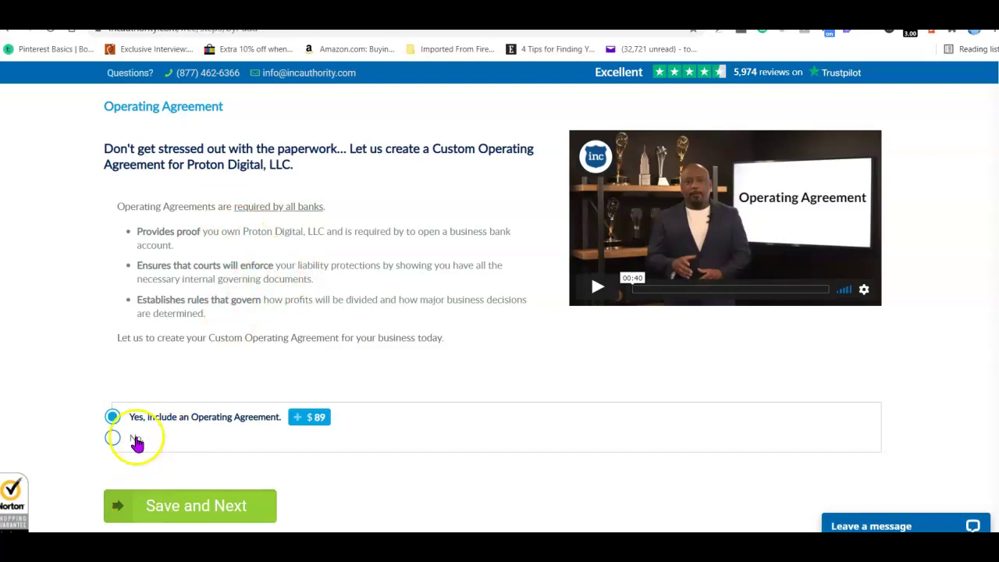
{"action": "left_click", "coordinate": [184, 506]}
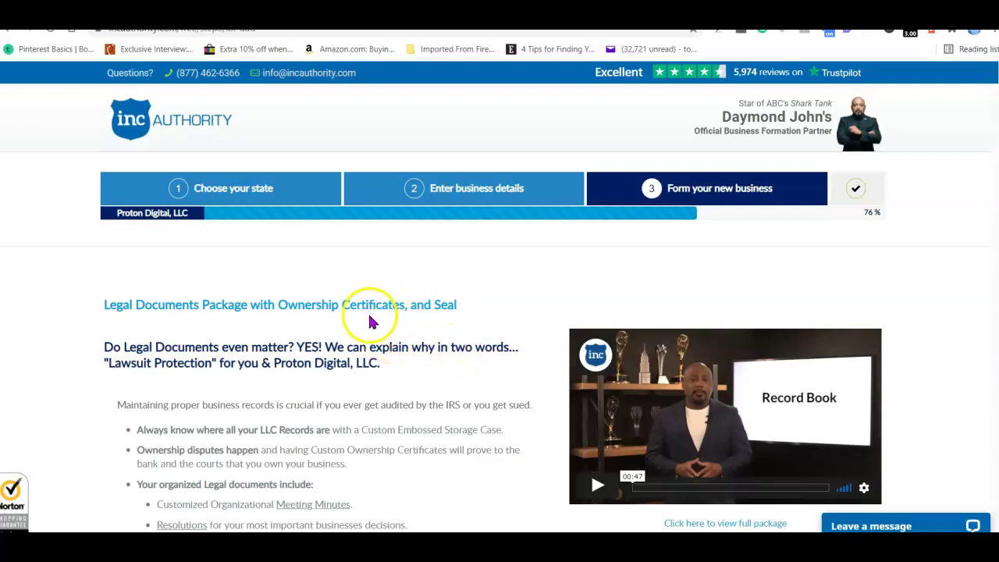
Decline the Legal Documents Package with Ownership Certificates and Seal, and save the choice
{"action": "scroll", "coordinate": [373, 319], "scroll_direction": "down", "scroll_amount": 3}
{"action": "scroll", "coordinate": [307, 341], "scroll_direction": "down", "scroll_amount": 2}
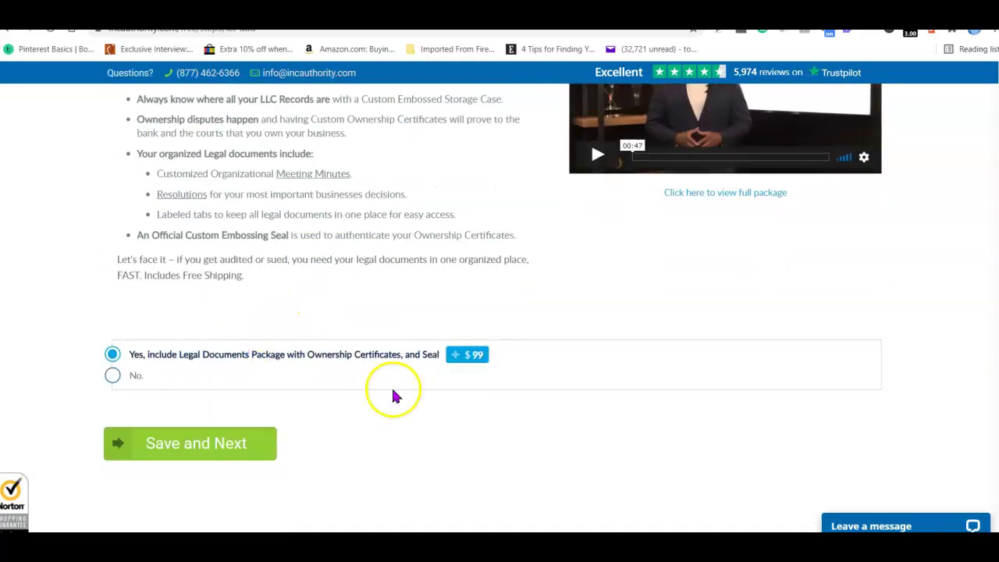
{"action": "left_click", "coordinate": [114, 375]}
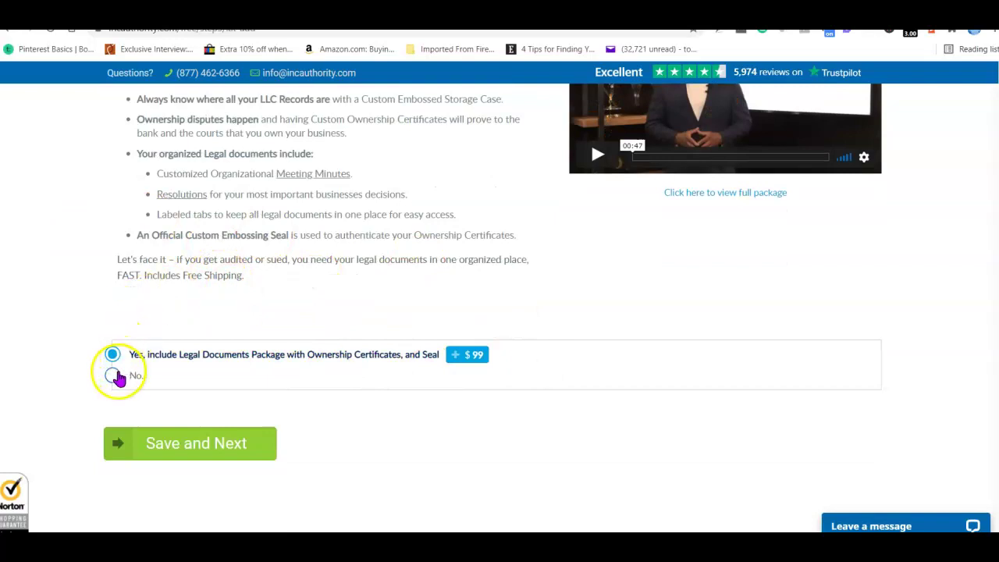
{"action": "left_click", "coordinate": [201, 446]}
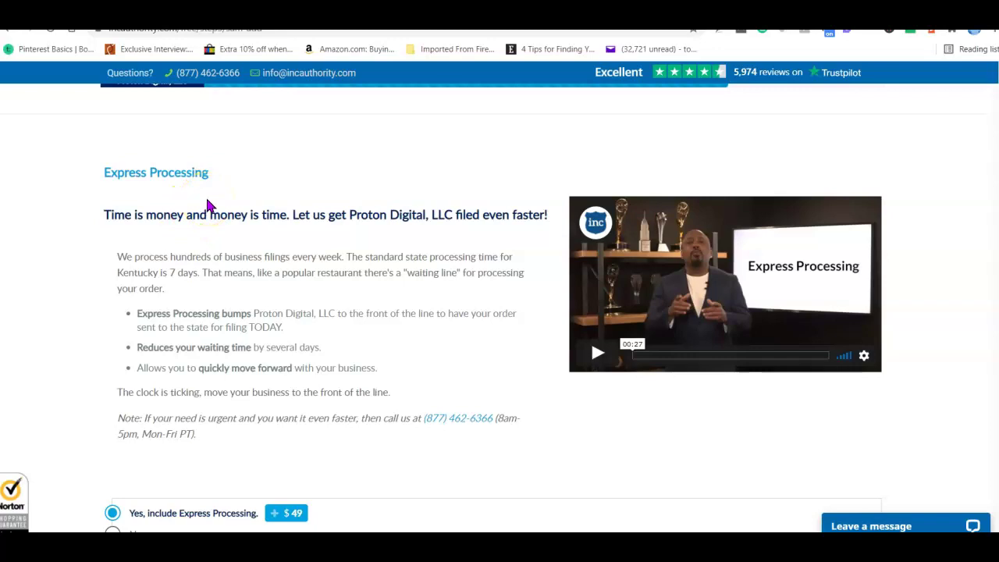
Choose No for Express Processing and save the choice
{"action": "scroll", "coordinate": [202, 273], "scroll_direction": "down", "scroll_amount": 1}
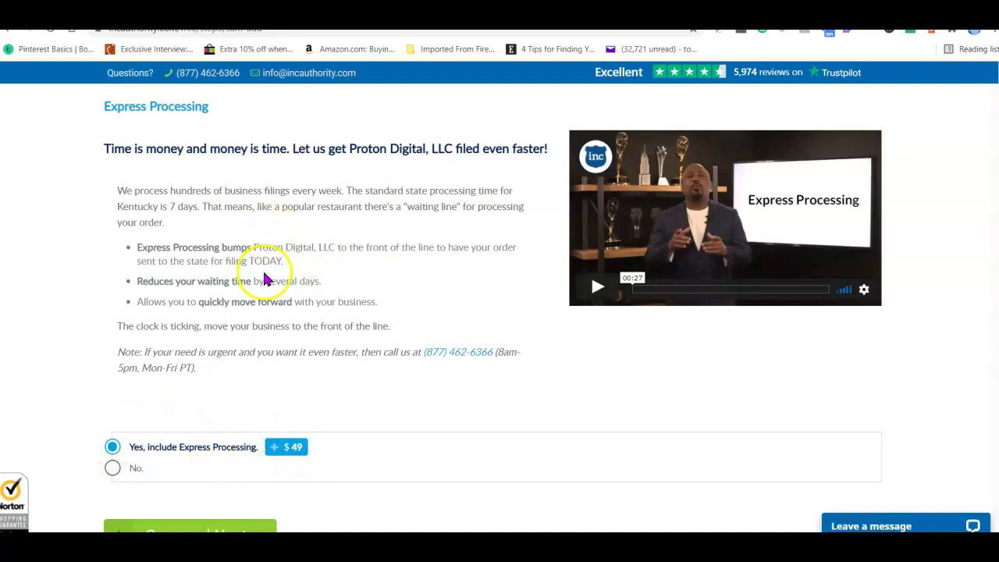
{"action": "left_click", "coordinate": [109, 470]}
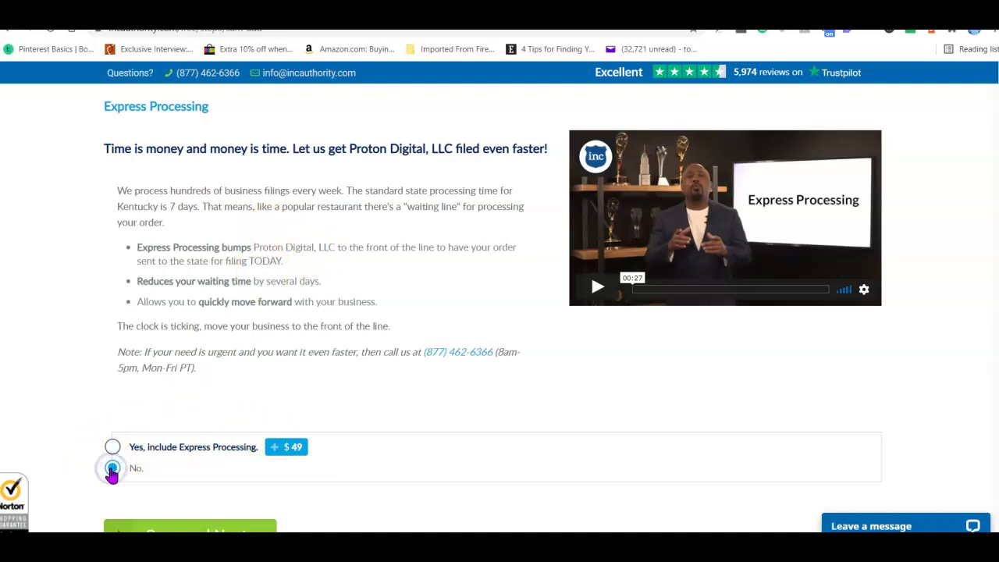
{"action": "scroll", "coordinate": [182, 401], "scroll_direction": "down", "scroll_amount": 1}
{"action": "left_click", "coordinate": [178, 473]}
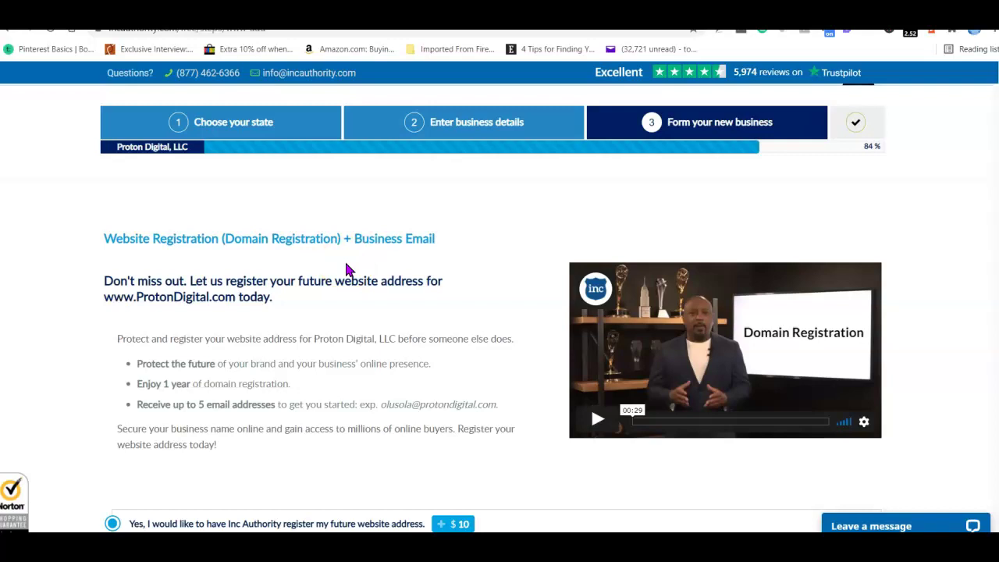
Choose No for having Inc Authority register the future website address
{"action": "scroll", "coordinate": [355, 277], "scroll_direction": "down", "scroll_amount": 2}
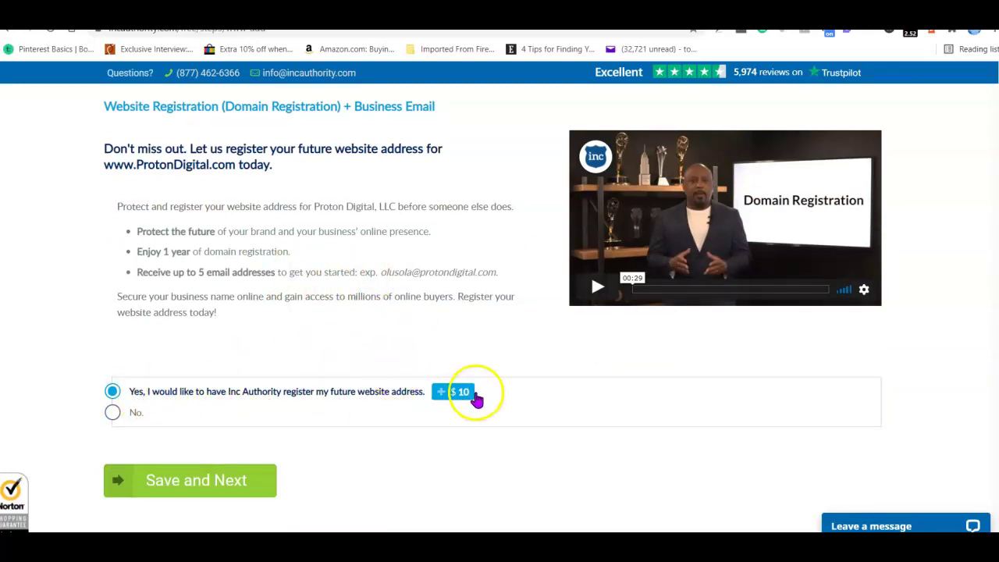
{"action": "scroll", "coordinate": [265, 294], "scroll_direction": "down", "scroll_amount": 1}
{"action": "scroll", "coordinate": [264, 295], "scroll_direction": "down", "scroll_amount": 1}
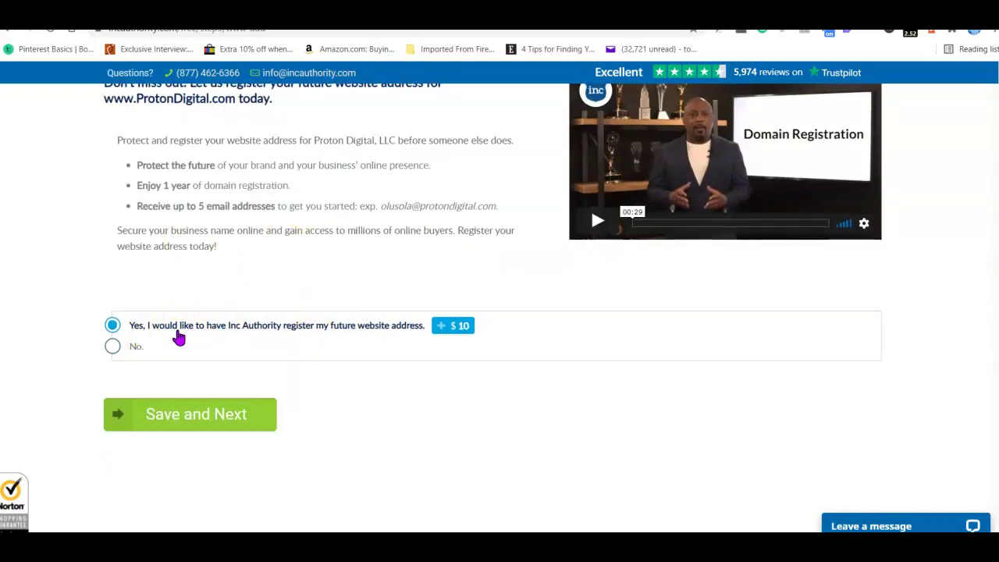
{"action": "left_click", "coordinate": [119, 348]}
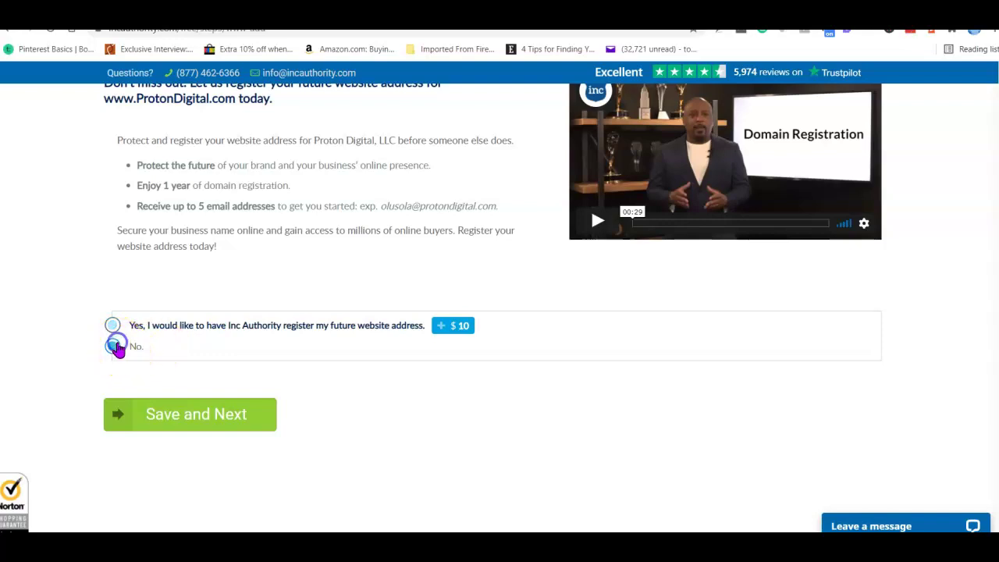
{"action": "left_click", "coordinate": [113, 346]}
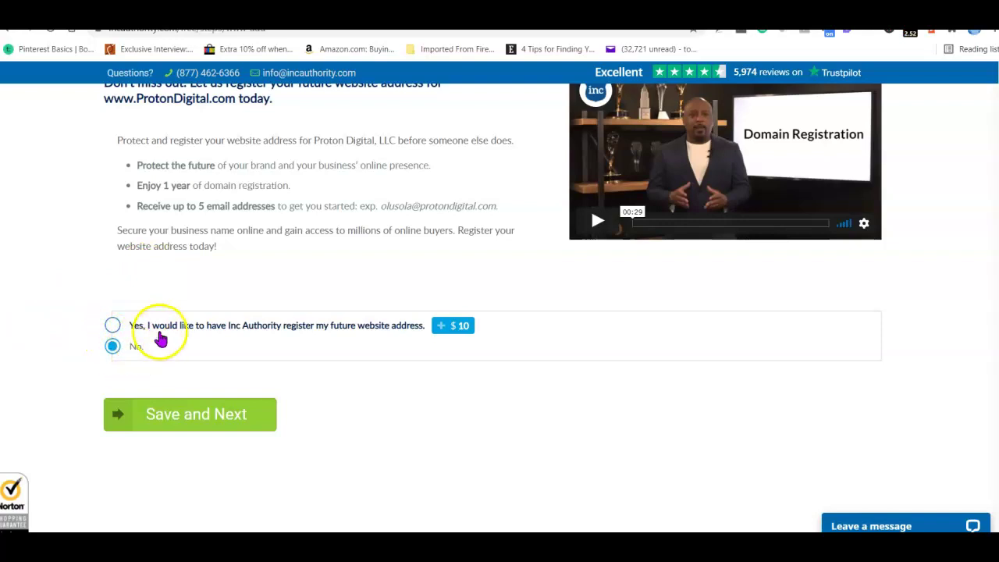
Save the No choice for domain registration and continue to the INC Success Advisor offer
{"action": "scroll", "coordinate": [232, 383], "scroll_direction": "up", "scroll_amount": 1}
{"action": "scroll", "coordinate": [226, 387], "scroll_direction": "down", "scroll_amount": 1}
{"action": "left_click", "coordinate": [198, 415]}
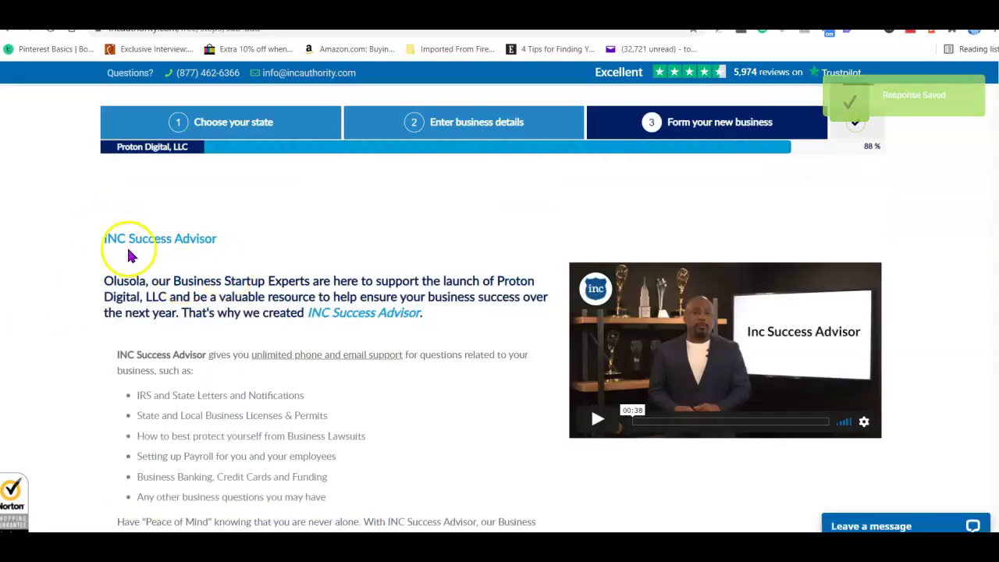
Decline the INC Success Advisor support service and save the choice
{"action": "scroll", "coordinate": [328, 243], "scroll_direction": "down", "scroll_amount": 2}
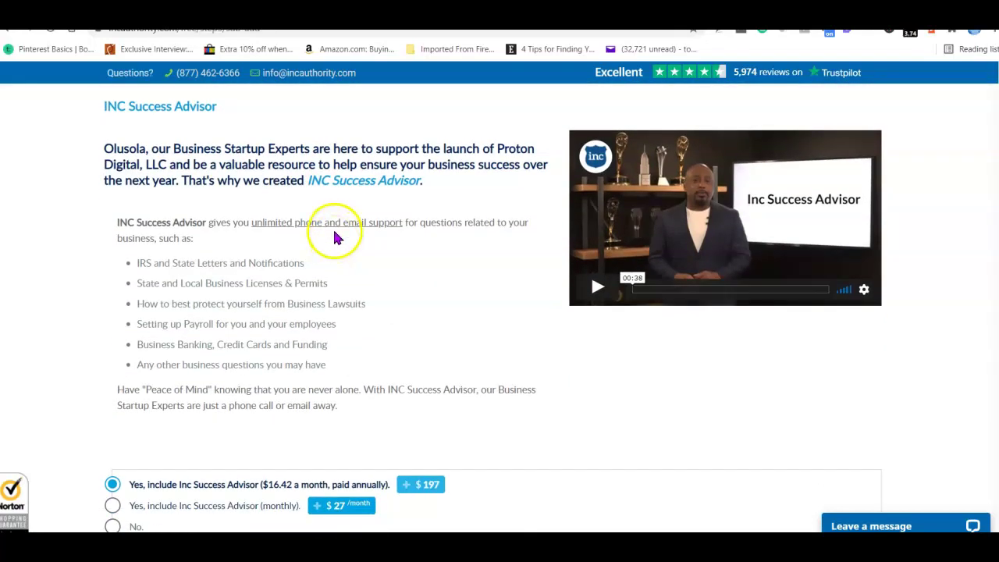
{"action": "scroll", "coordinate": [334, 238], "scroll_direction": "down", "scroll_amount": 2}
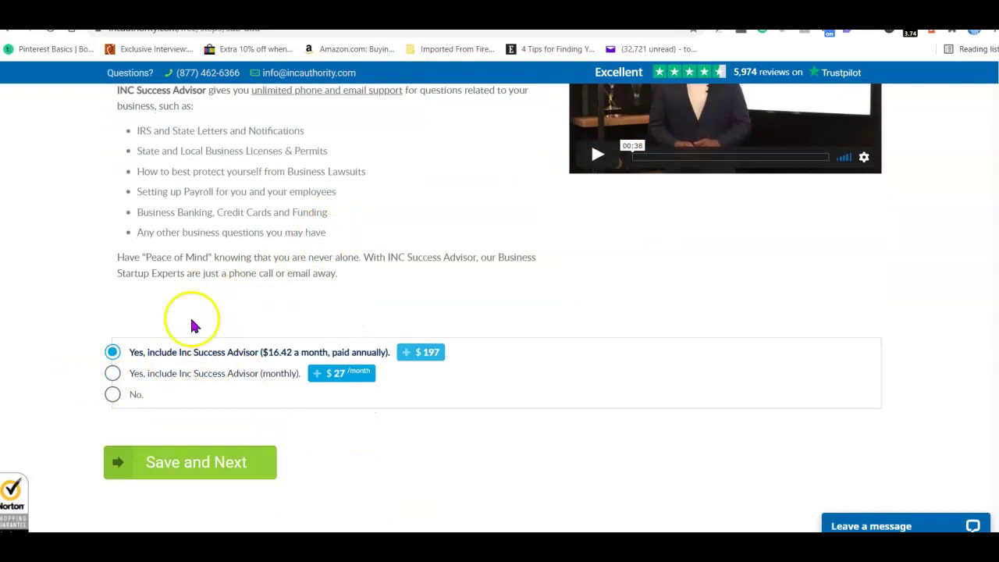
{"action": "left_click", "coordinate": [114, 395]}
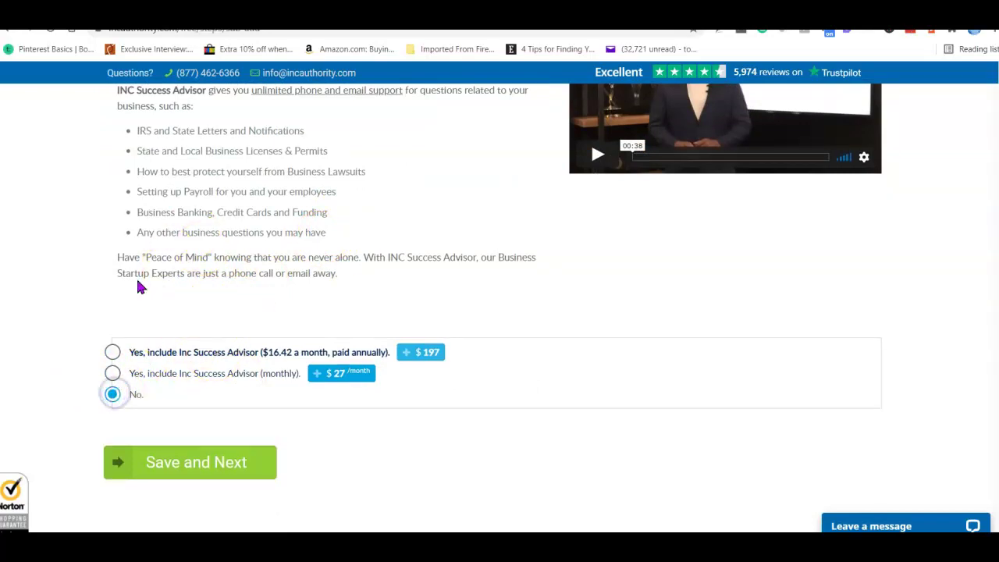
{"action": "left_click", "coordinate": [200, 463]}
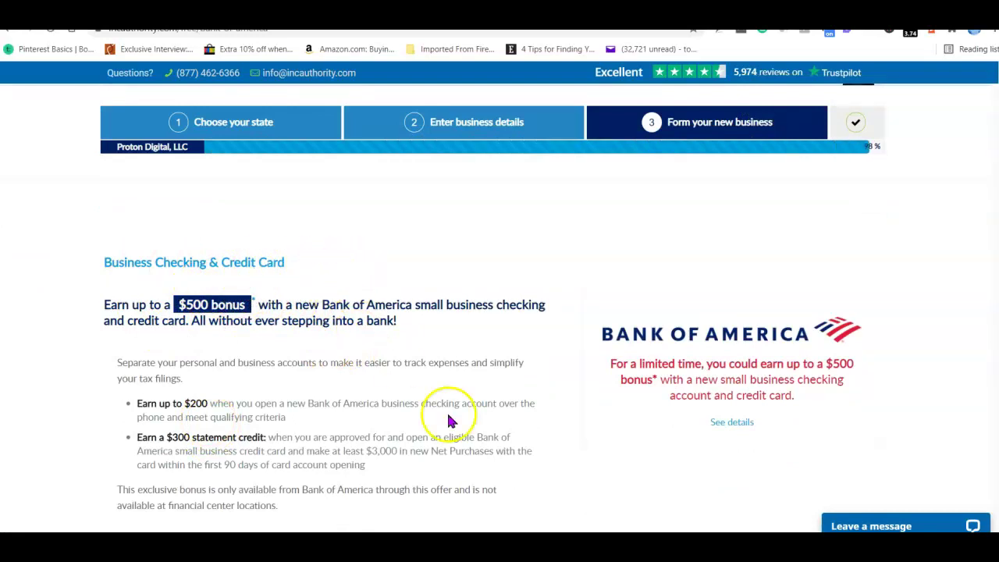
Choose No for the Bank of America business checking and credit card offer, and save the choice
{"action": "scroll", "coordinate": [394, 409], "scroll_direction": "down", "scroll_amount": 2}
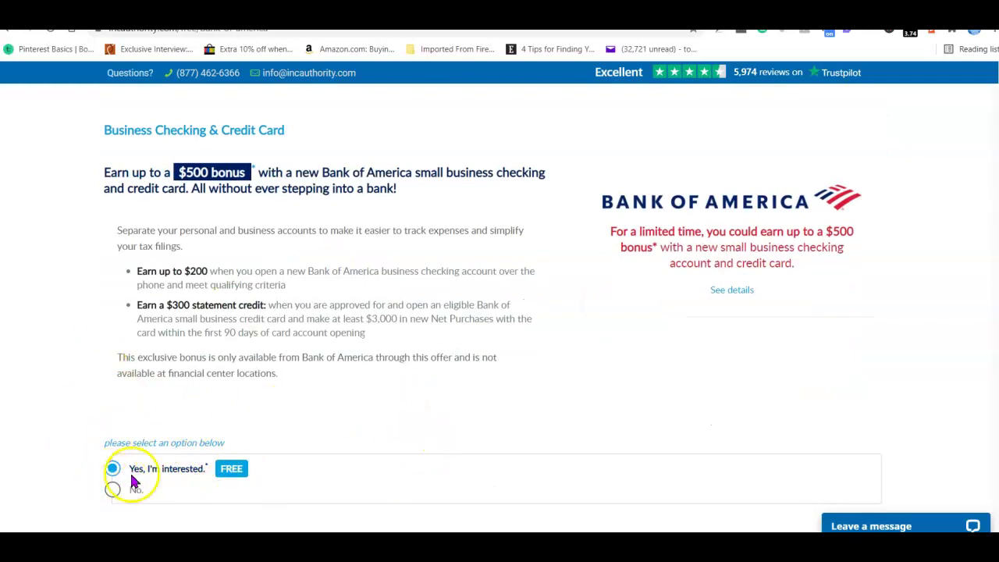
{"action": "key", "text": "Down"}
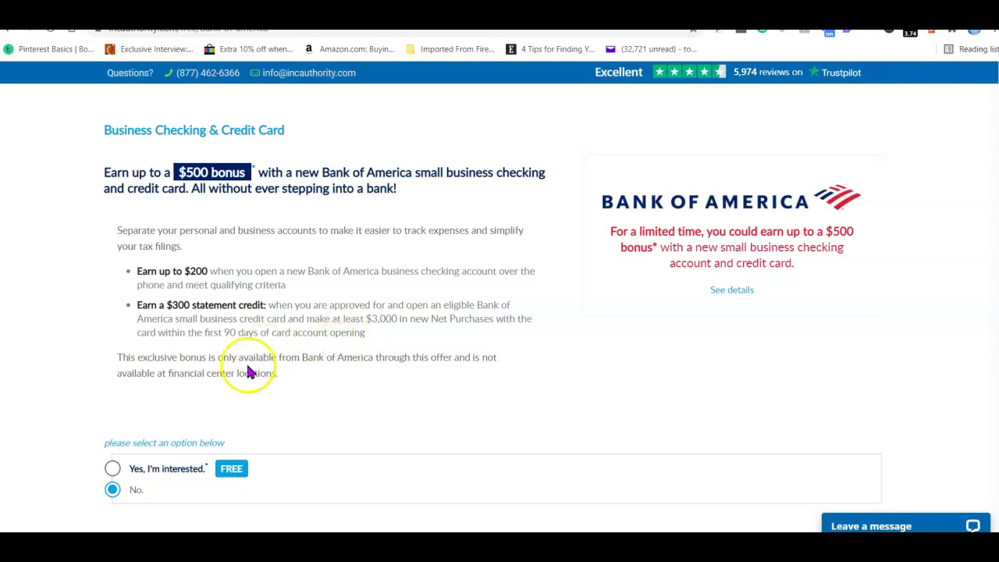
{"action": "scroll", "coordinate": [390, 397], "scroll_direction": "down", "scroll_amount": 2}
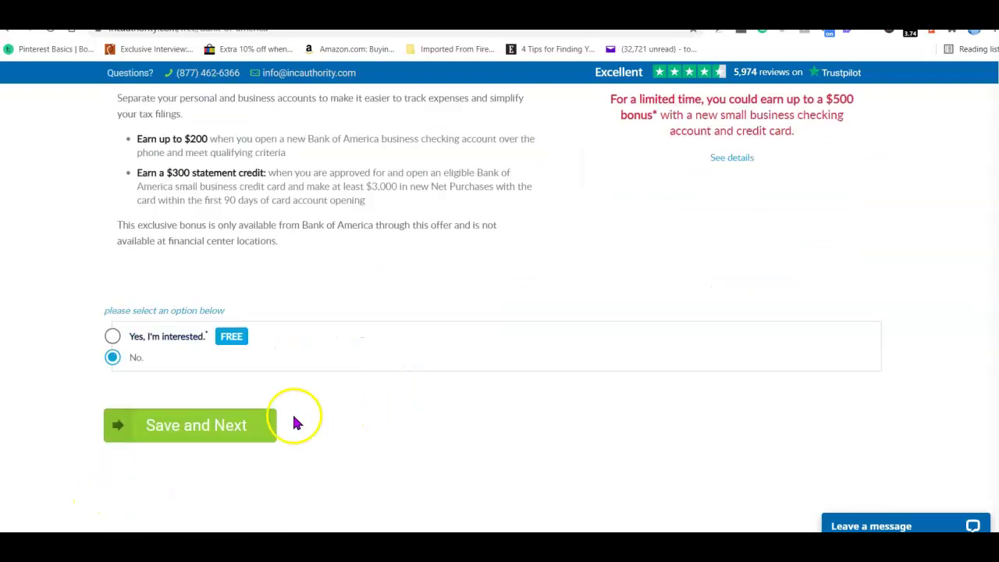
{"action": "left_click", "coordinate": [234, 425]}
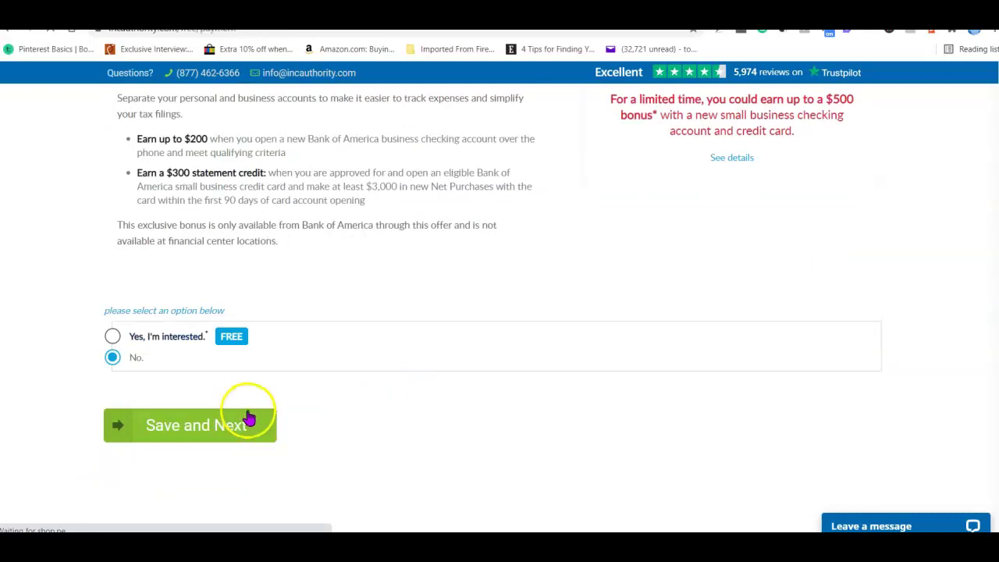
Review the order summary on the payment page, including the free items, paid add-ons, Kentucky state filing fee and order total
{"action": "scroll", "coordinate": [729, 352], "scroll_direction": "down", "scroll_amount": 4}
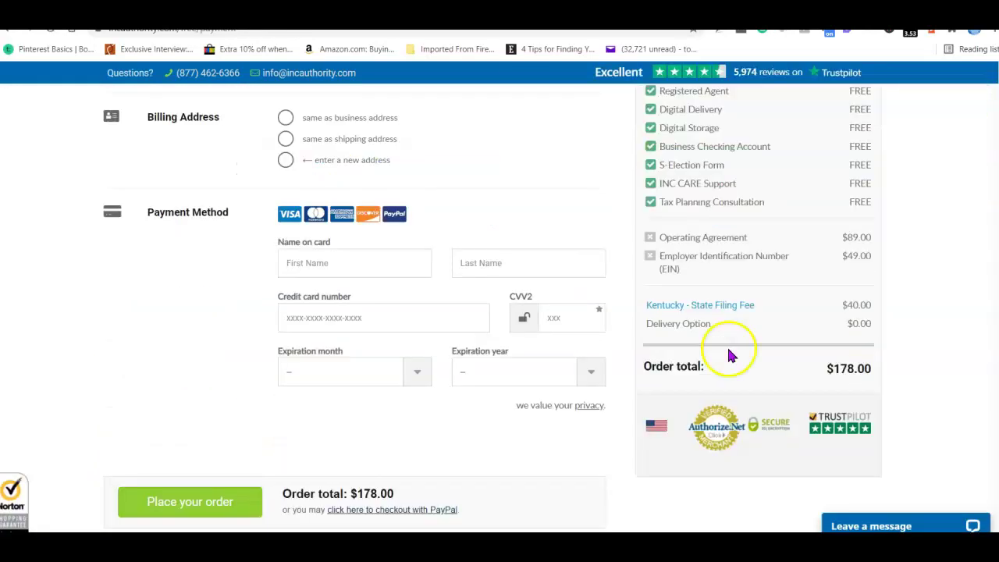
{"action": "scroll", "coordinate": [729, 345], "scroll_direction": "up", "scroll_amount": 2}
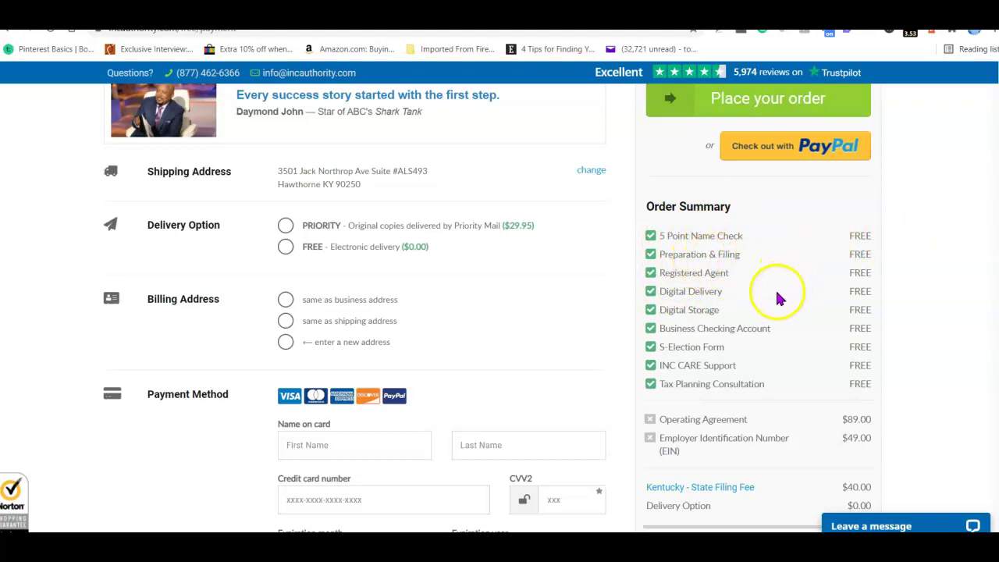
{"action": "scroll", "coordinate": [771, 304], "scroll_direction": "down", "scroll_amount": 1}
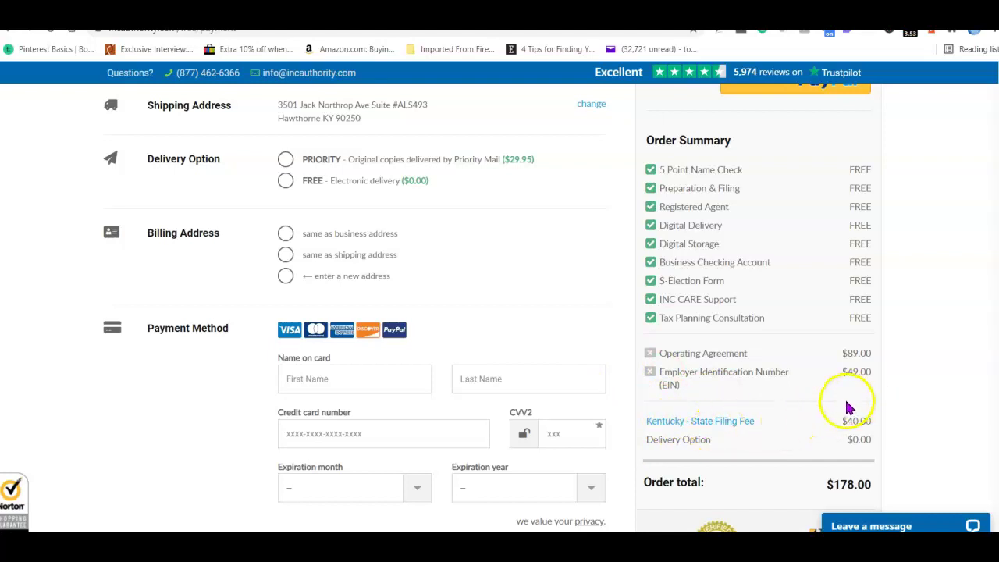
{"action": "scroll", "coordinate": [827, 407], "scroll_direction": "down", "scroll_amount": 1}
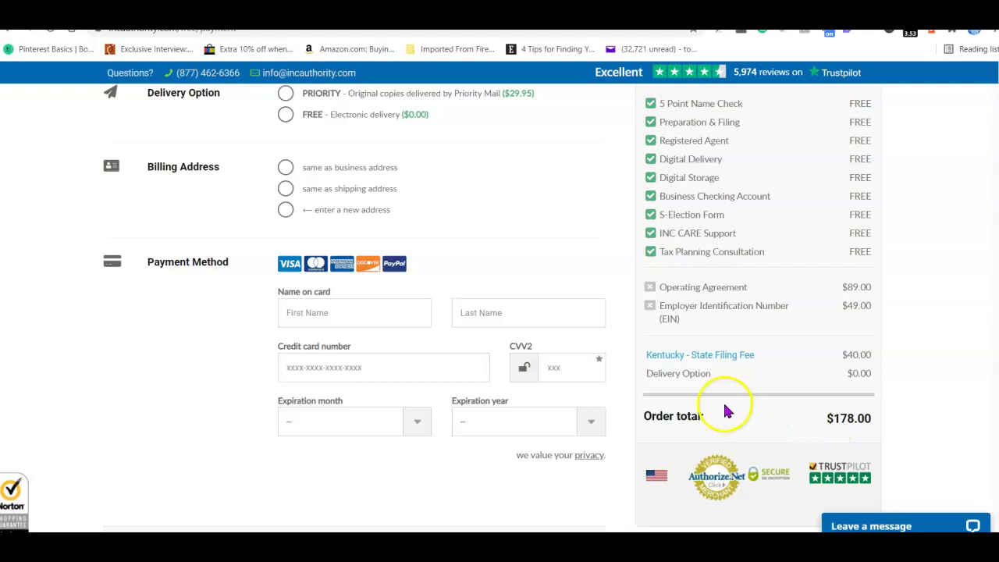
{"action": "scroll", "coordinate": [726, 402], "scroll_direction": "down", "scroll_amount": 1}
{"action": "scroll", "coordinate": [737, 402], "scroll_direction": "up", "scroll_amount": 1}
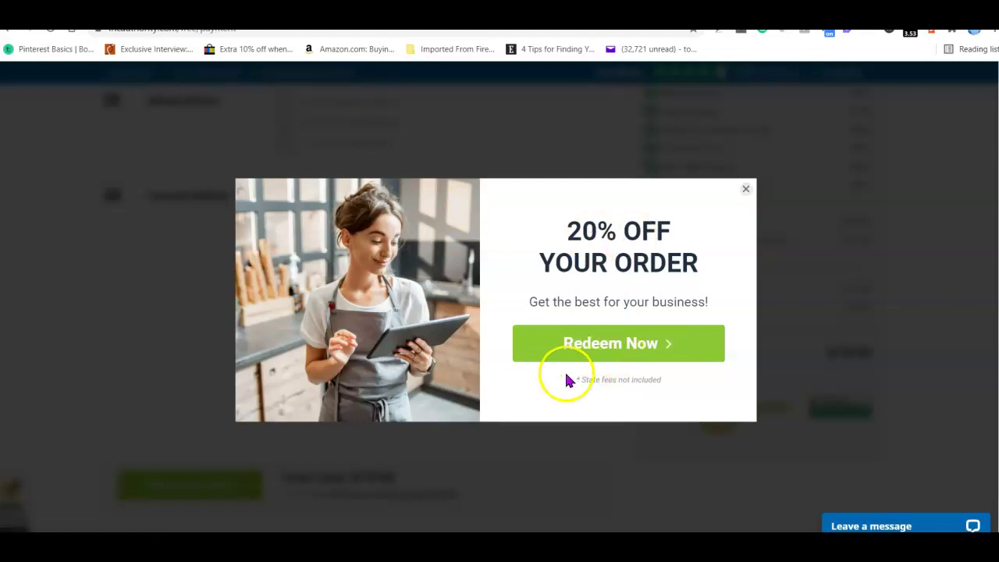
Redeem the 20% off discount for the order and check the discounted add-on prices and order total
{"action": "left_click", "coordinate": [610, 351]}
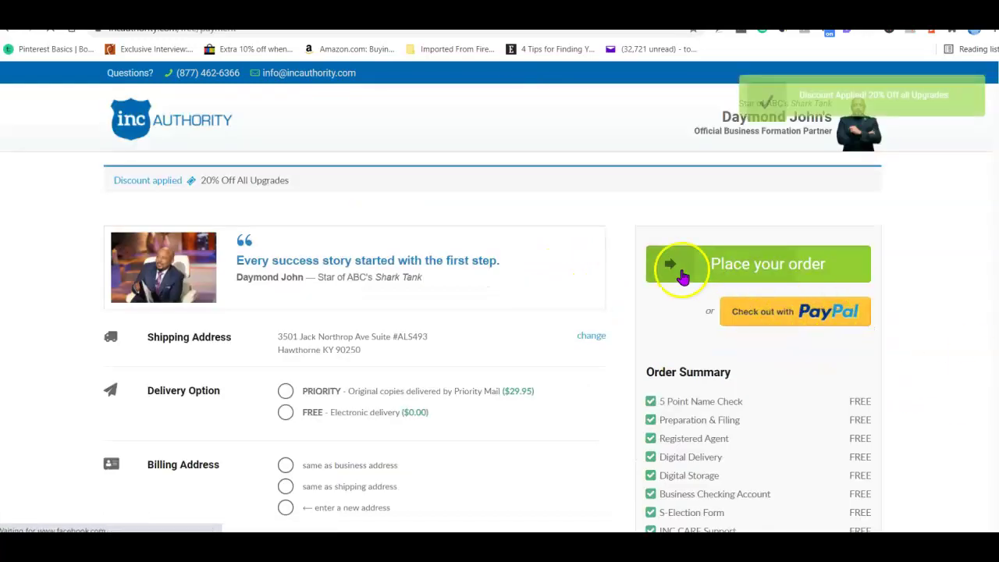
{"action": "scroll", "coordinate": [680, 280], "scroll_direction": "down", "scroll_amount": 5}
{"action": "scroll", "coordinate": [725, 312], "scroll_direction": "down", "scroll_amount": 1}
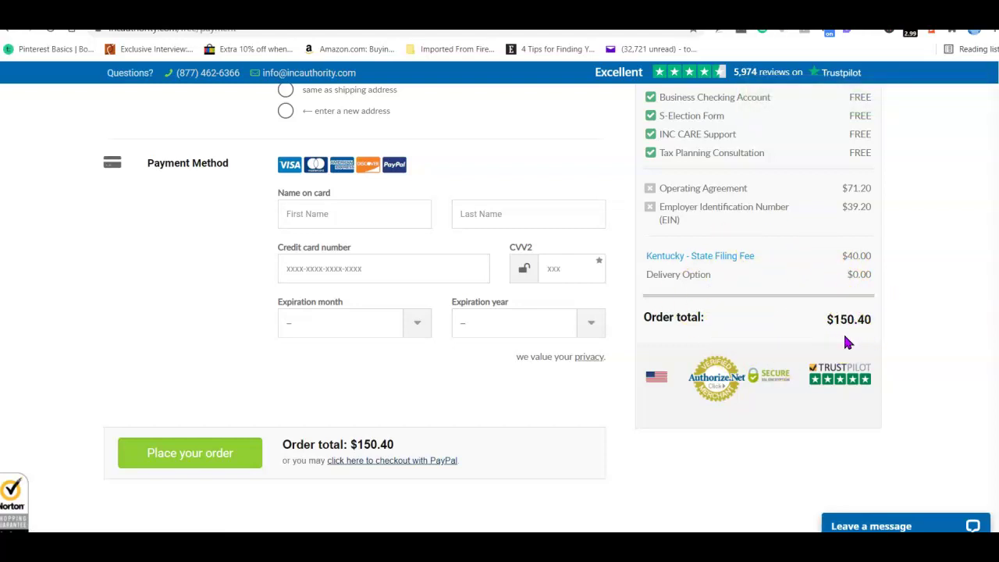
{"action": "scroll", "coordinate": [848, 341], "scroll_direction": "up", "scroll_amount": 3}
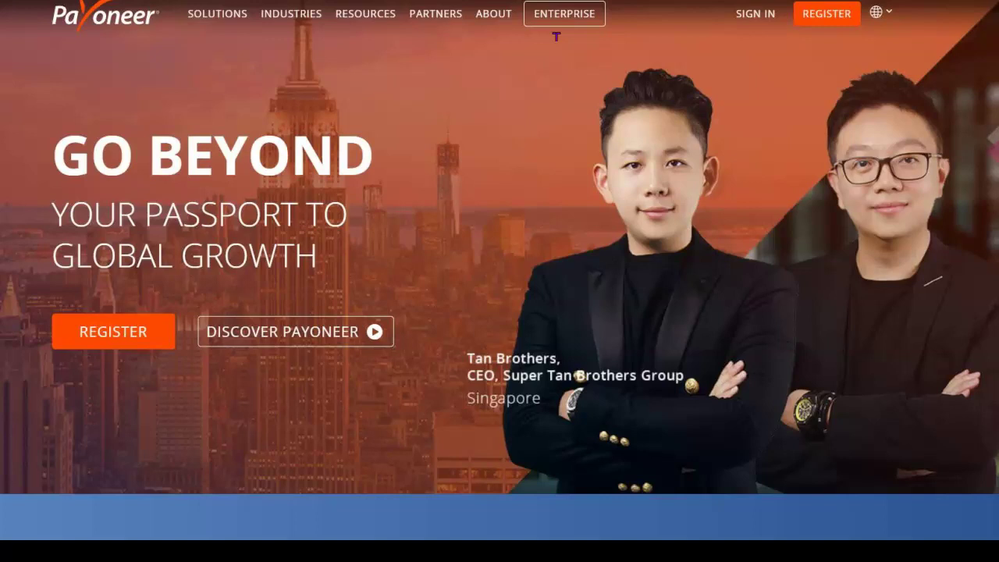
{"action": "left_click", "coordinate": [178, 75]}
{"action": "left_click", "coordinate": [210, 210]}
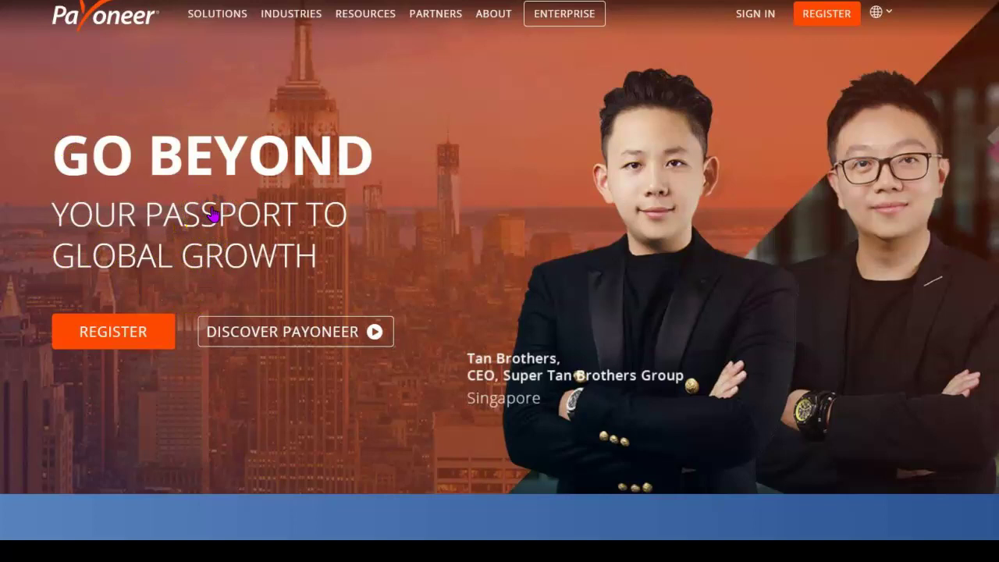